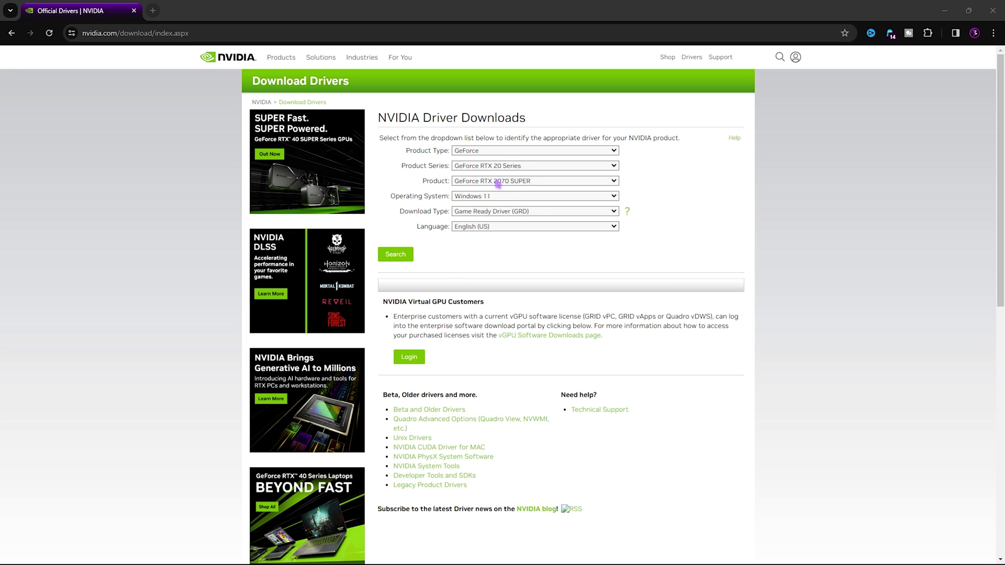
Step: Load the GeForce Game Ready Driver 551.76 results, then minimize the driver window
click(396, 255)
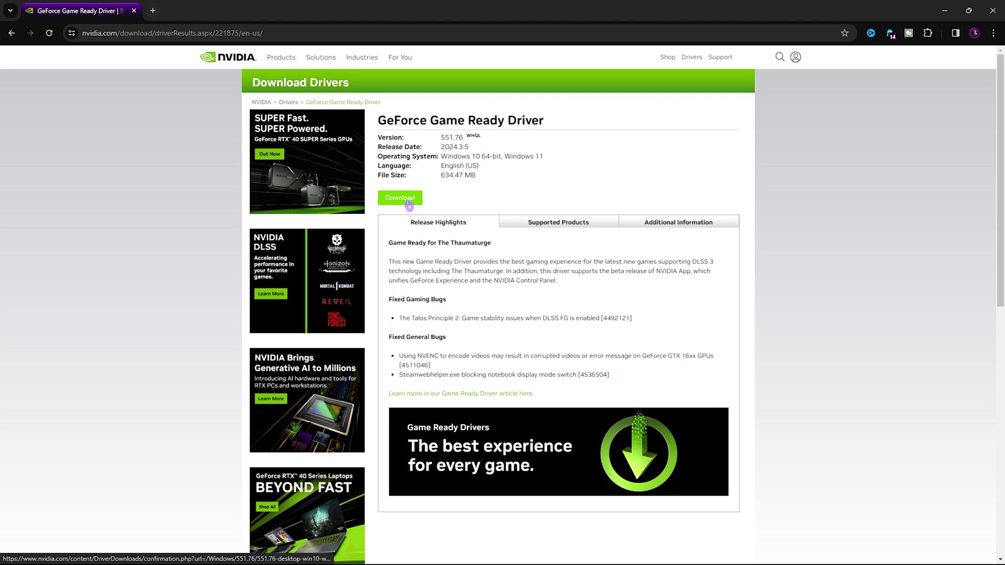
click(945, 11)
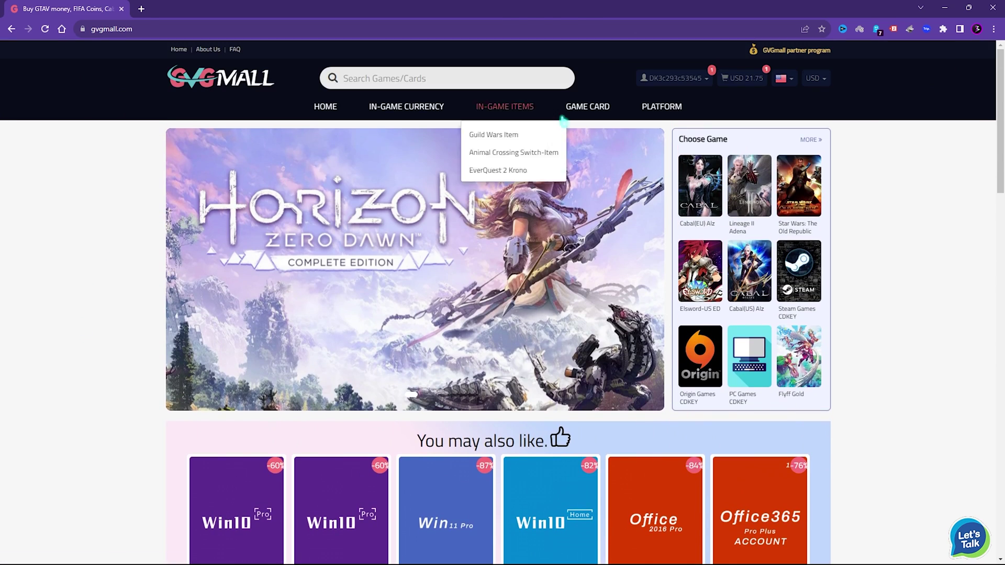
Step: Browse the In-Game Currency, In-Game Items, Game Card and Platform menus, then scroll through the Windows deals
mouse_move(569, 107)
mouse_move(654, 106)
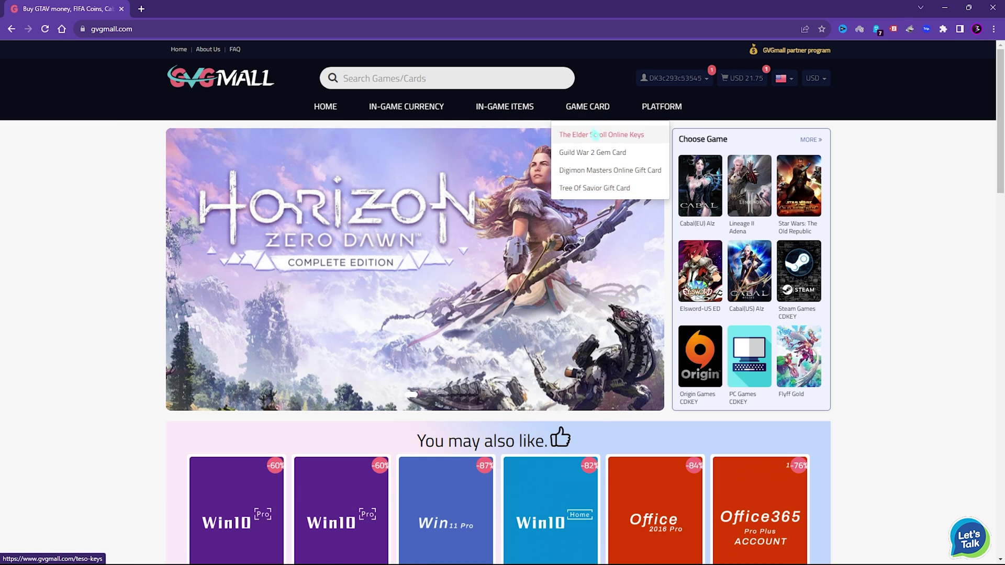
mouse_move(506, 106)
mouse_move(406, 106)
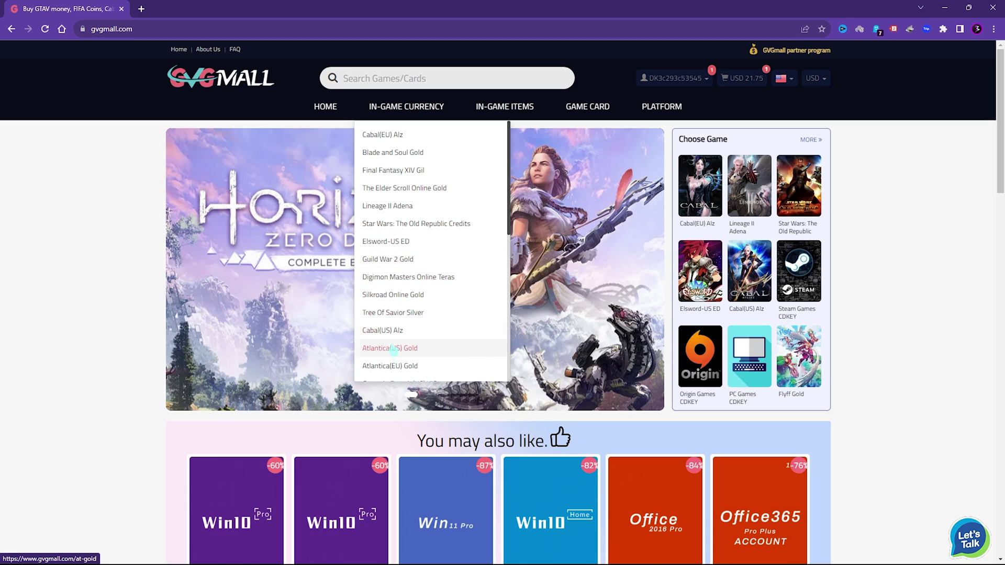
scroll(413, 265, down, 5)
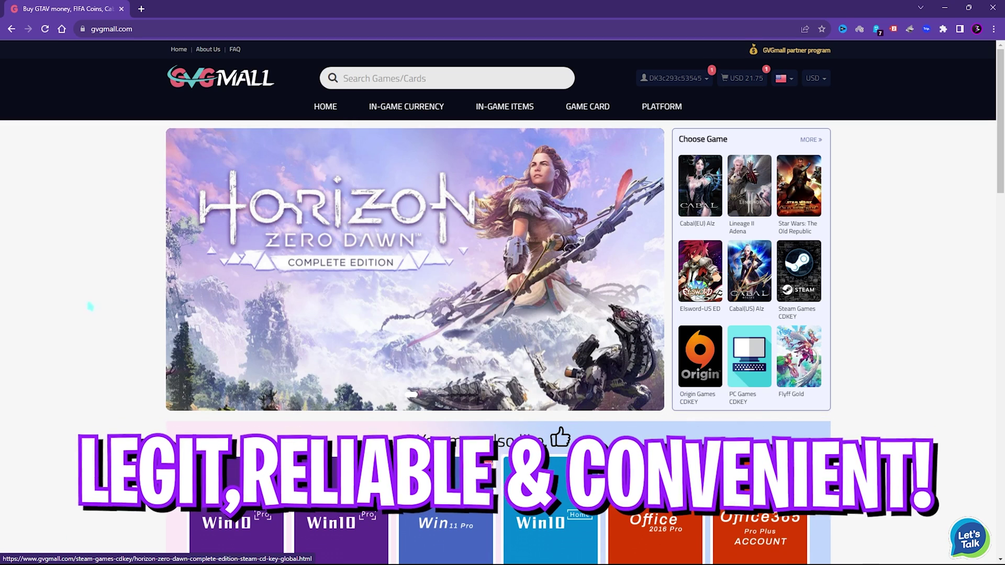
scroll(234, 362, down, 4)
scroll(234, 363, up, 4)
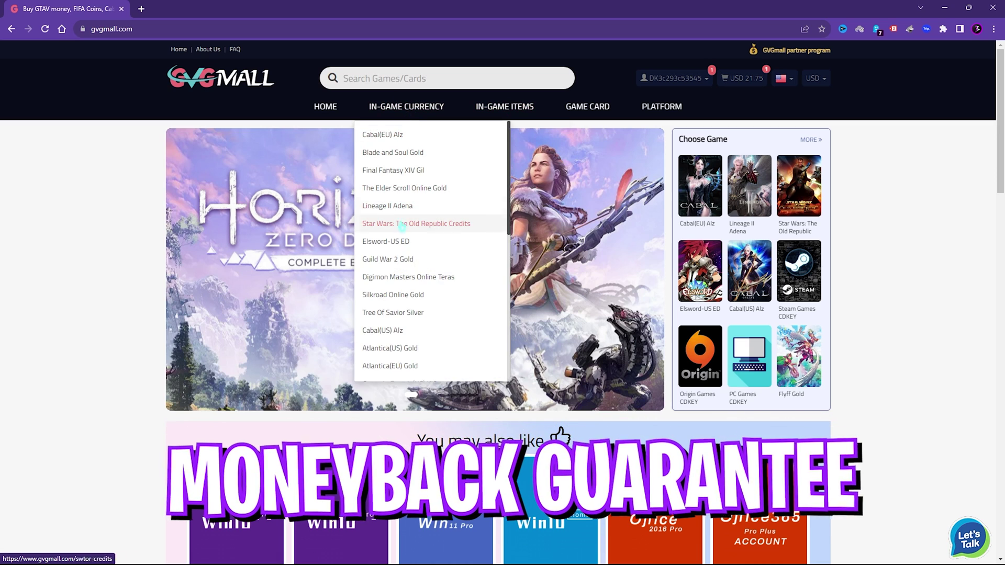
scroll(411, 284, down, 2)
scroll(412, 284, down, 3)
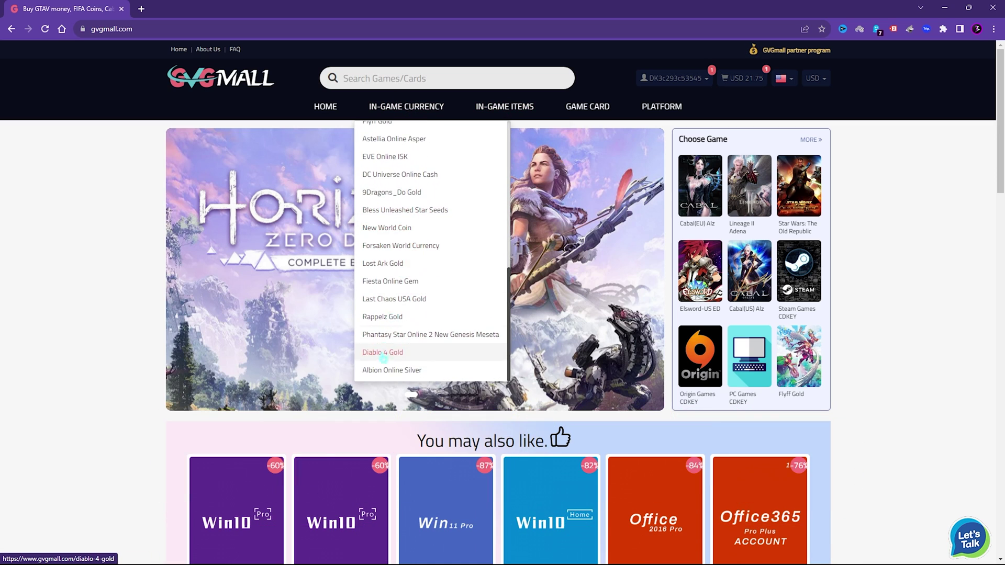
scroll(253, 371, down, 4)
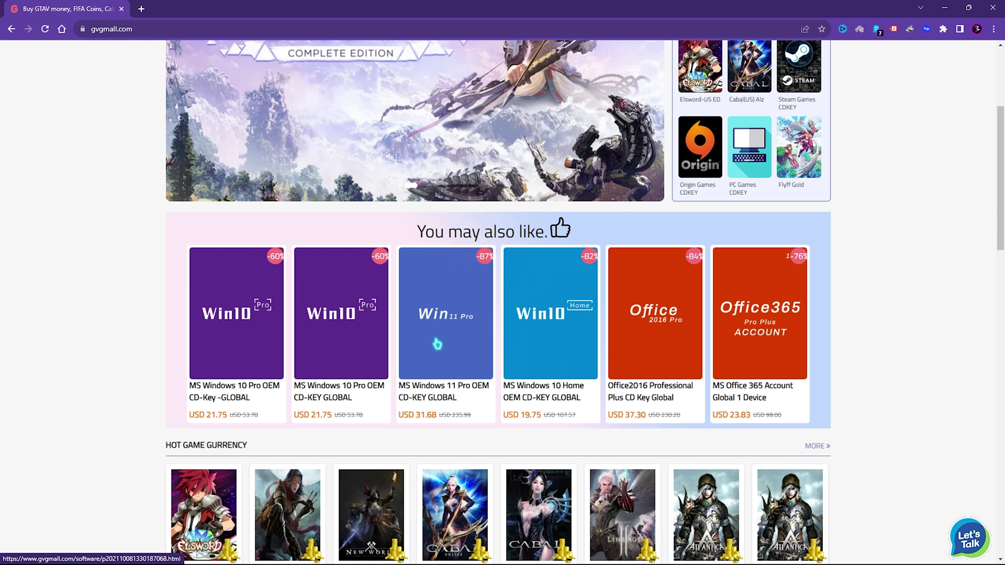
scroll(464, 422, up, 1)
scroll(144, 433, down, 1)
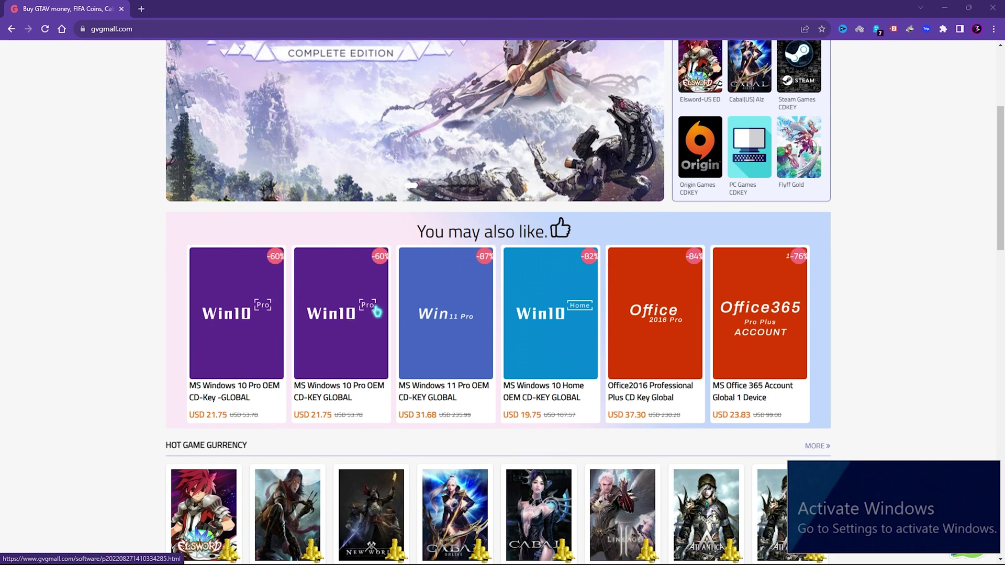
Step: Open the Windows 10 Pro OEM key page, review the 22.30 sale price, and buy it
click(338, 309)
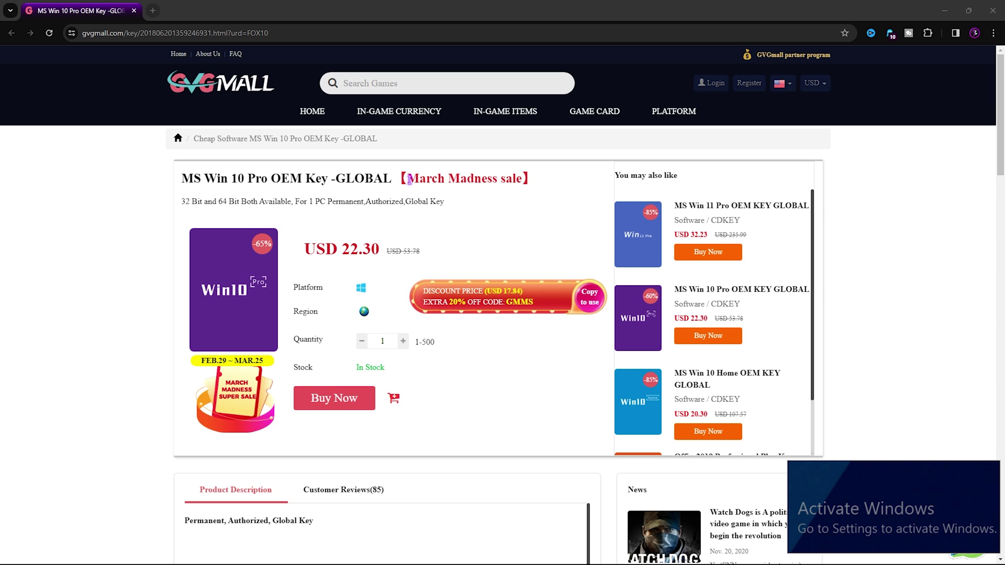
drag(409, 180, 515, 179)
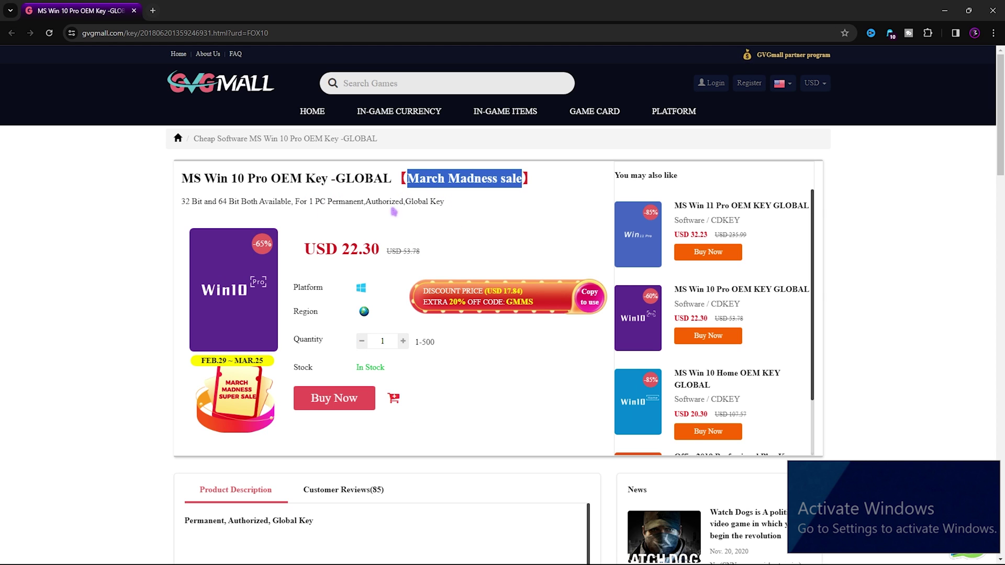
drag(342, 248, 378, 248)
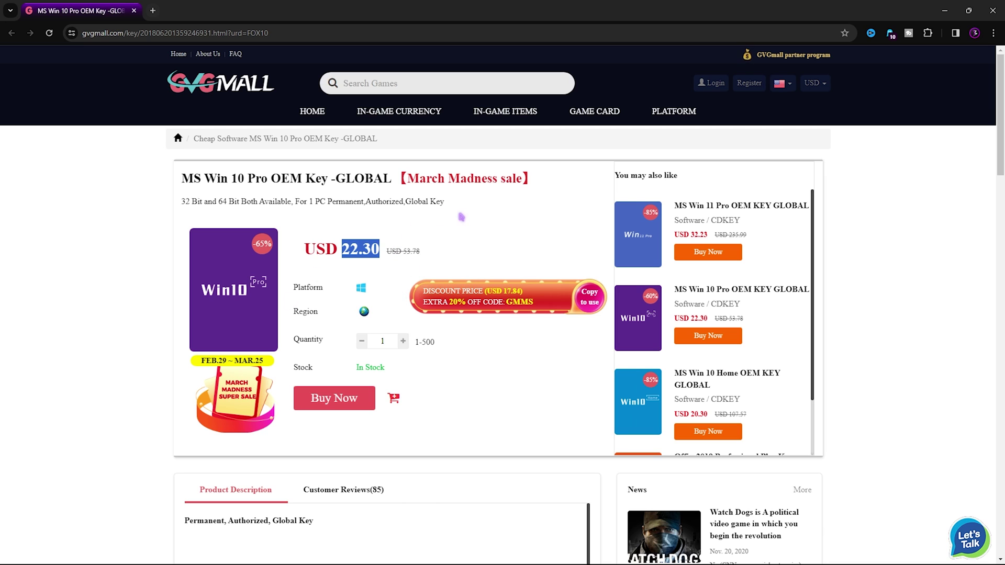
drag(408, 179, 522, 178)
drag(182, 178, 513, 178)
click(513, 178)
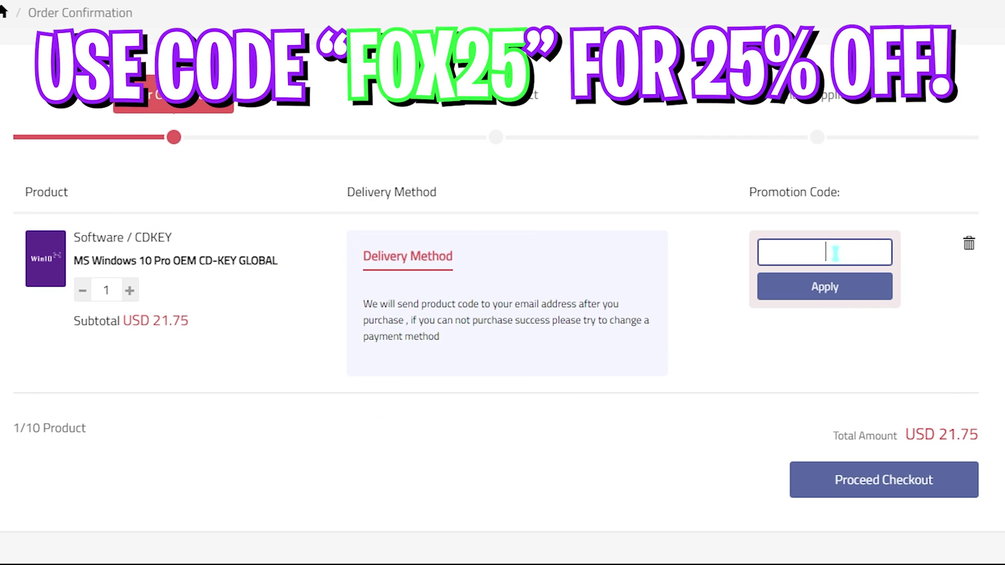
Step: Apply promotion code FOX25 at Order Confirmation, bringing the total to USD 16.31
click(835, 253)
text(FOX25)
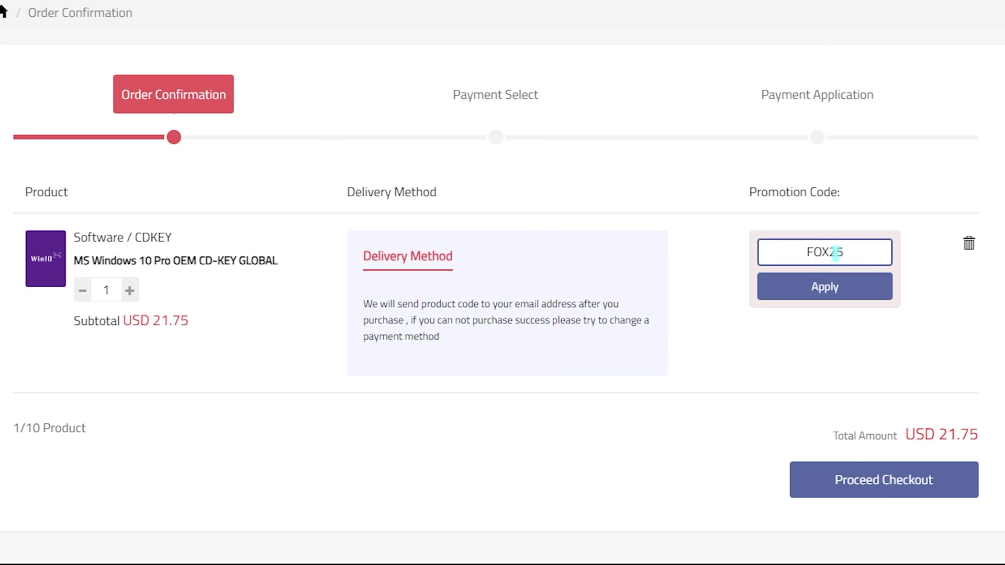
drag(854, 257, 776, 259)
click(780, 287)
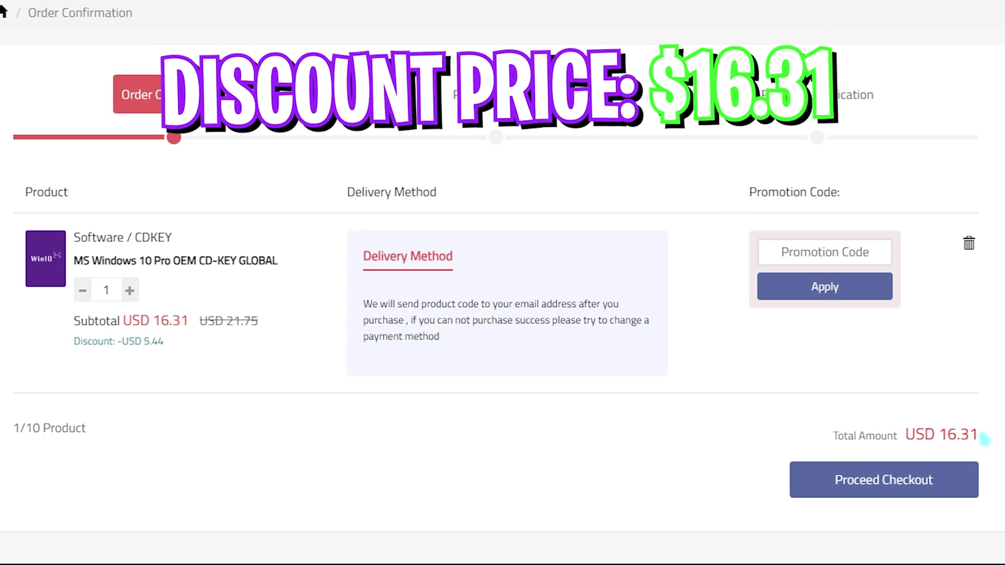
drag(946, 434, 978, 437)
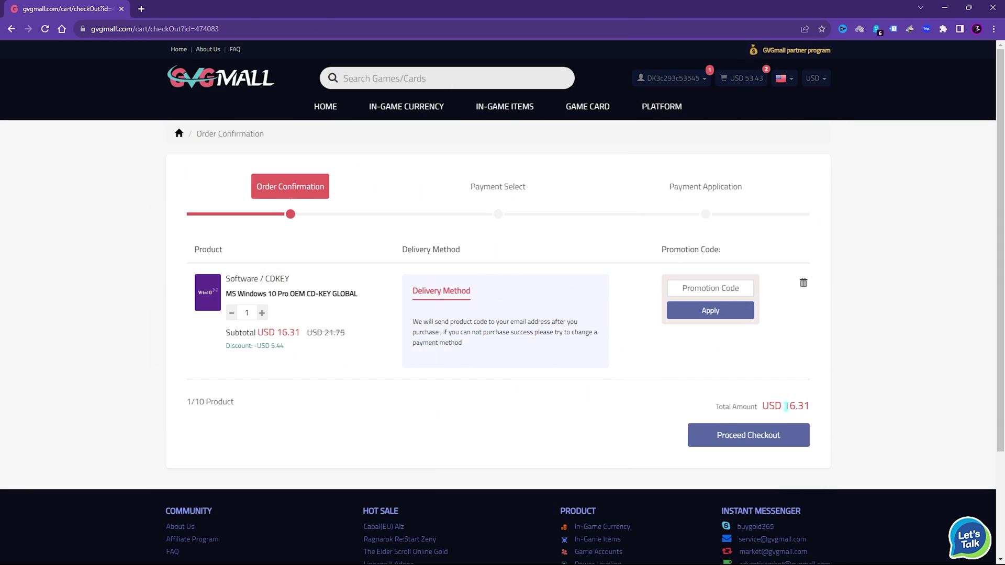
click(471, 455)
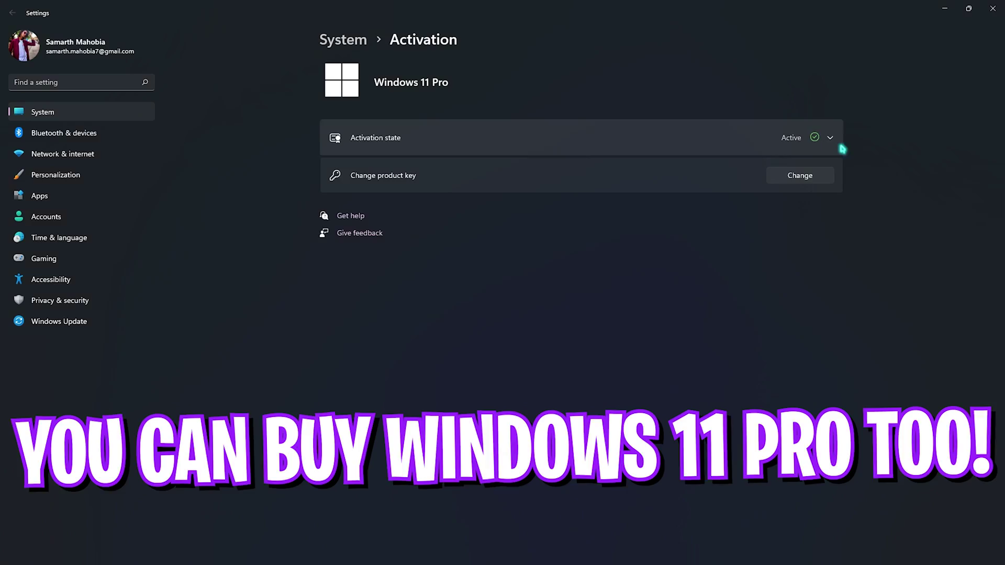
Step: Submit the purchased product key on the Windows Activation change-key screen
click(812, 138)
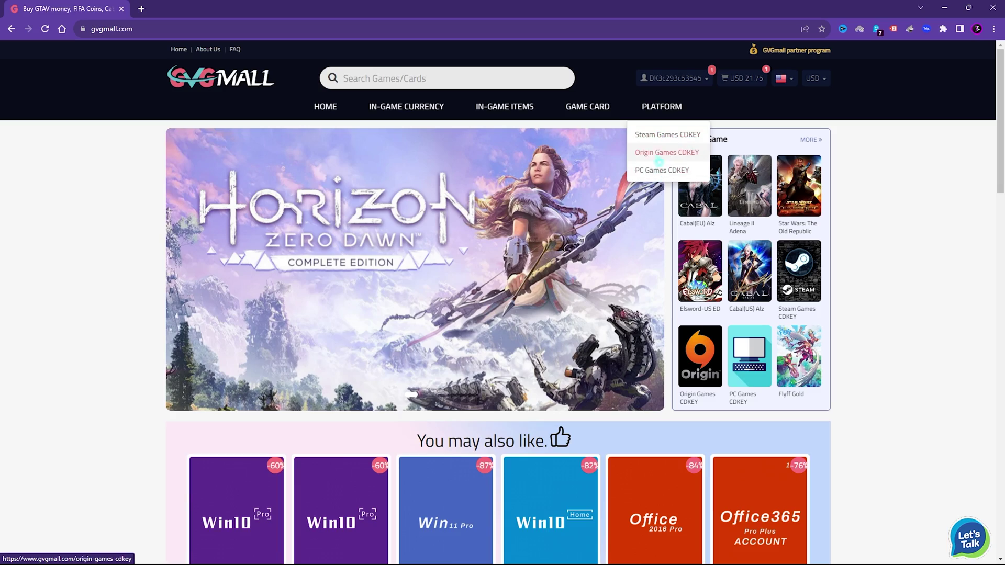
mouse_move(587, 106)
mouse_move(406, 107)
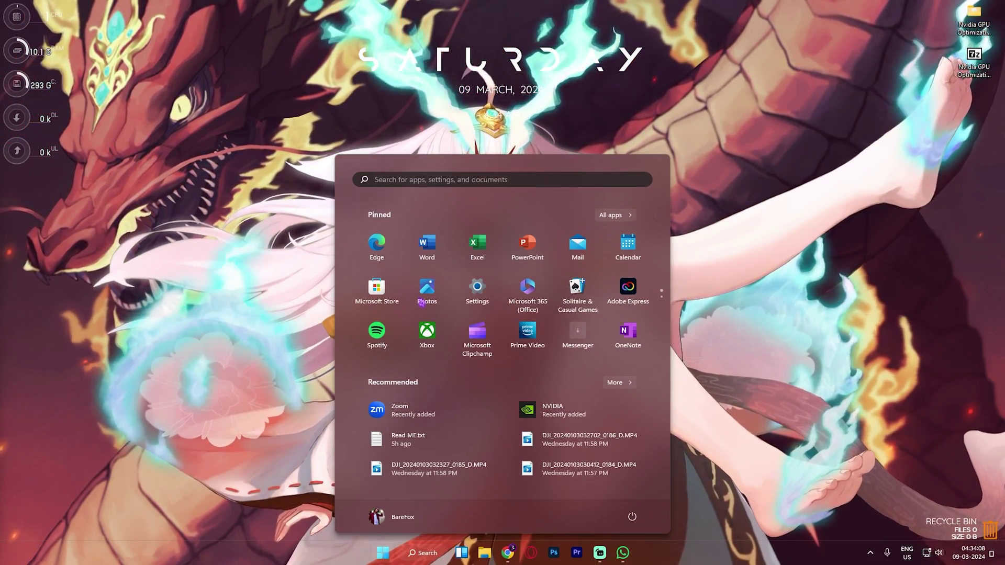
Step: Search Start for 'nvidia control panel' and launch it
text(nv)
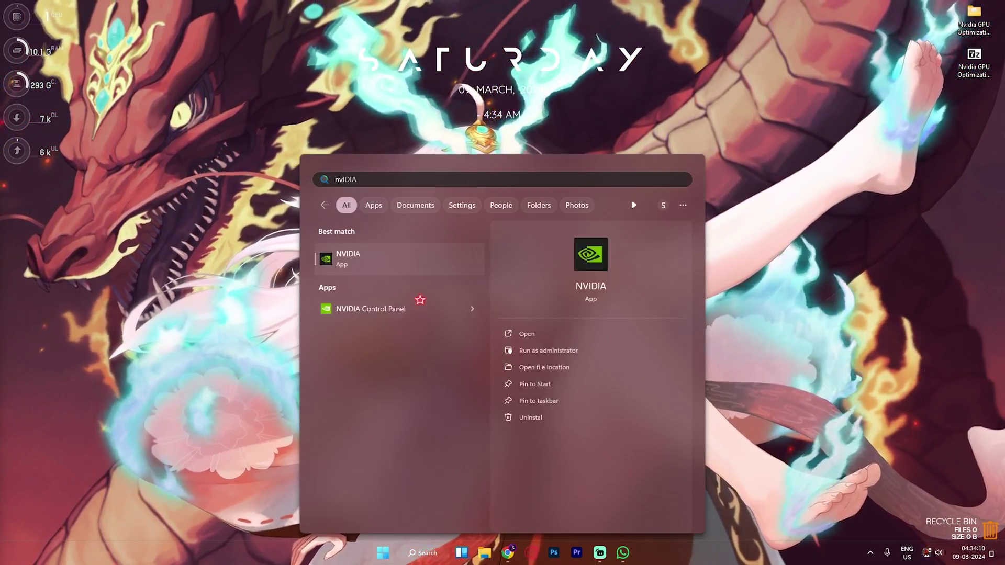
text(idia control panel)
key(Return)
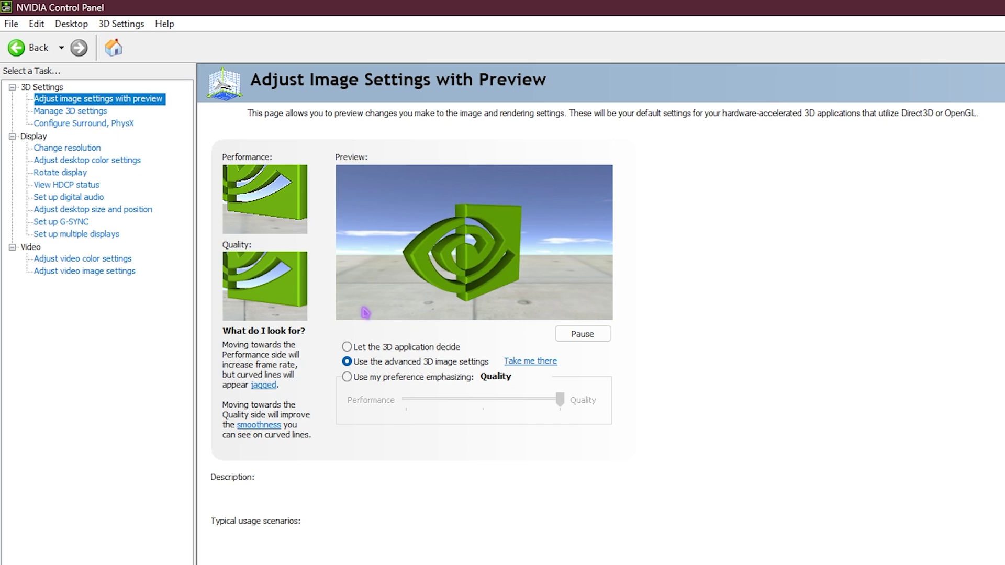
Step: Select Manage 3D settings under 3D Settings in the task tree
mouse_move(459, 375)
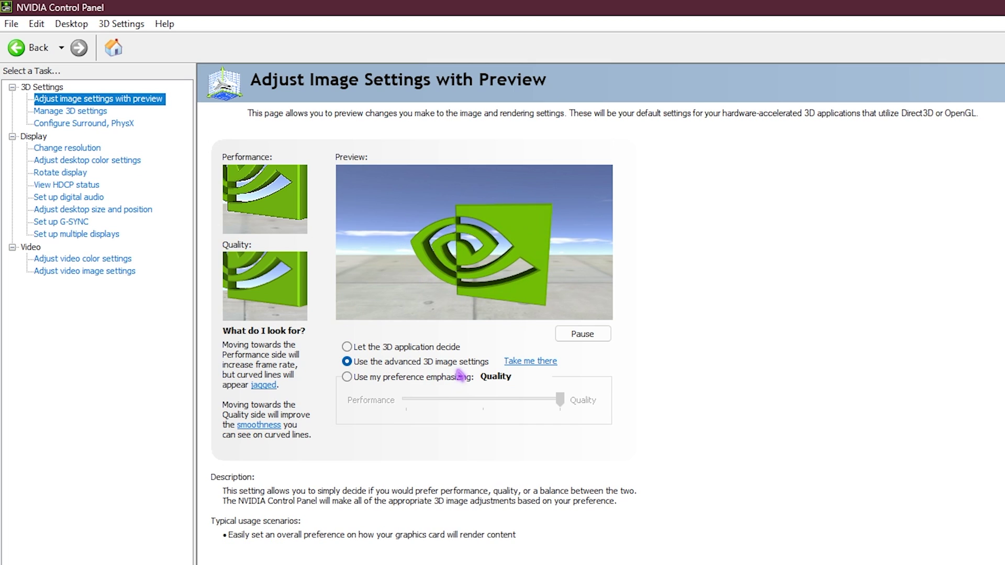
click(530, 361)
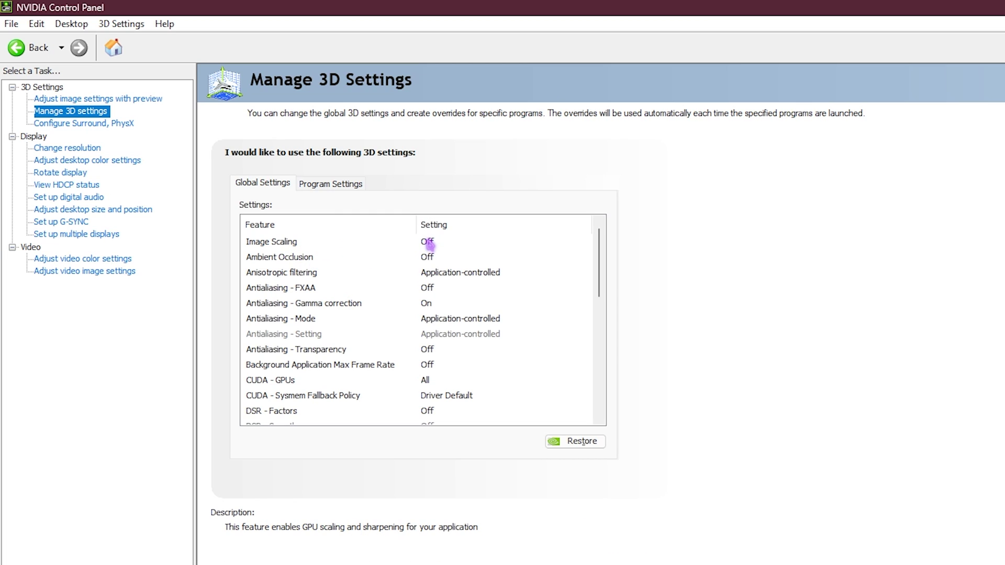
Step: Set Adobe Acrobat's Image Scaling to On with 85% sharpening, then return to Global Settings
click(348, 188)
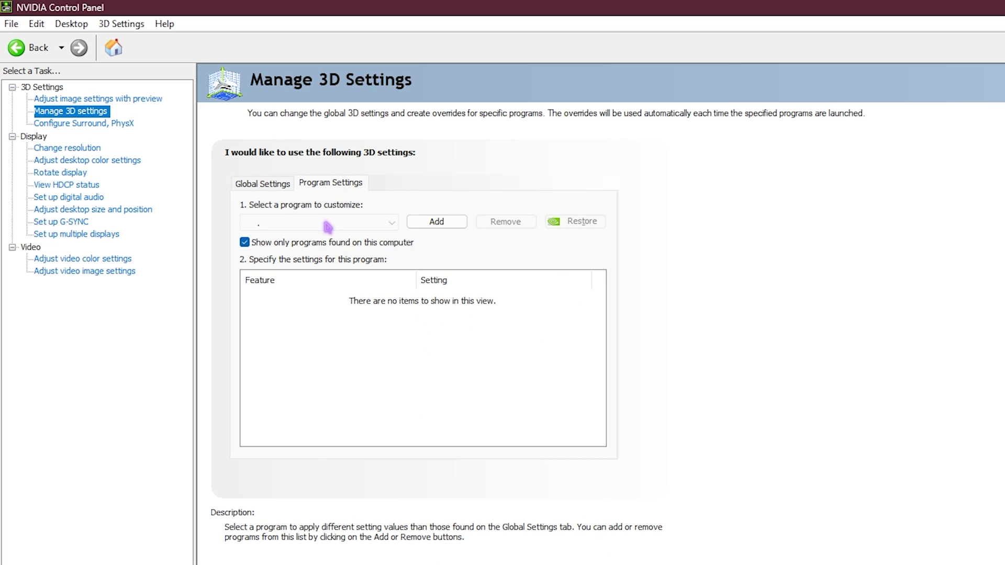
click(473, 298)
click(474, 297)
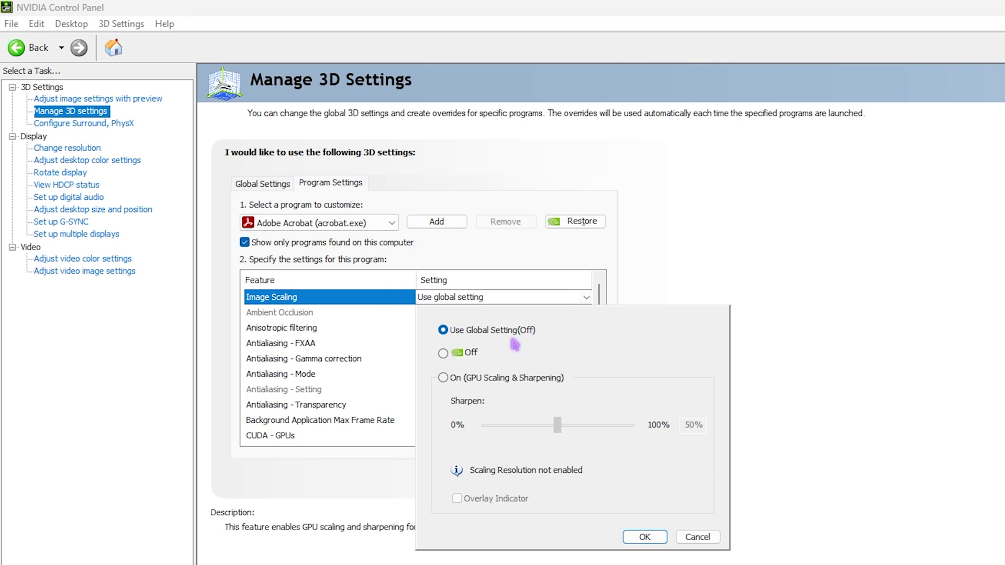
click(443, 377)
drag(557, 425, 612, 431)
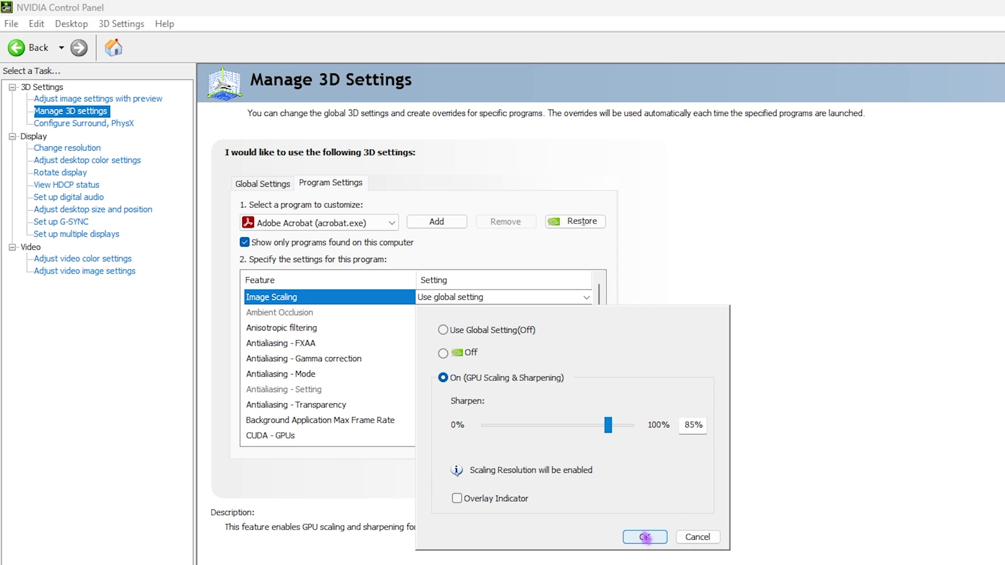
click(645, 537)
click(282, 184)
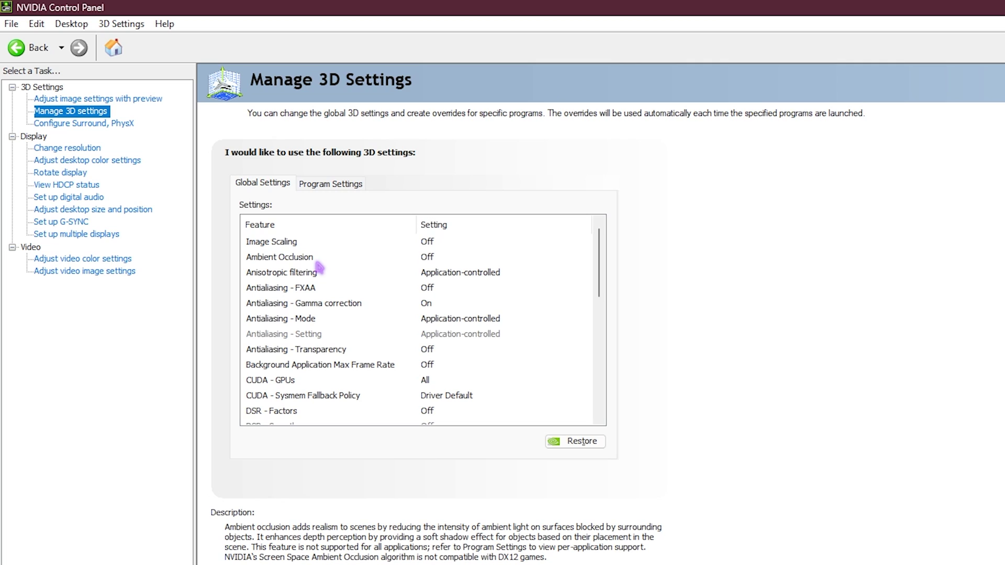
Step: Change Anisotropic filtering and turn on Background Application Max Frame Rate at 20 FPS
click(469, 277)
click(461, 272)
click(440, 318)
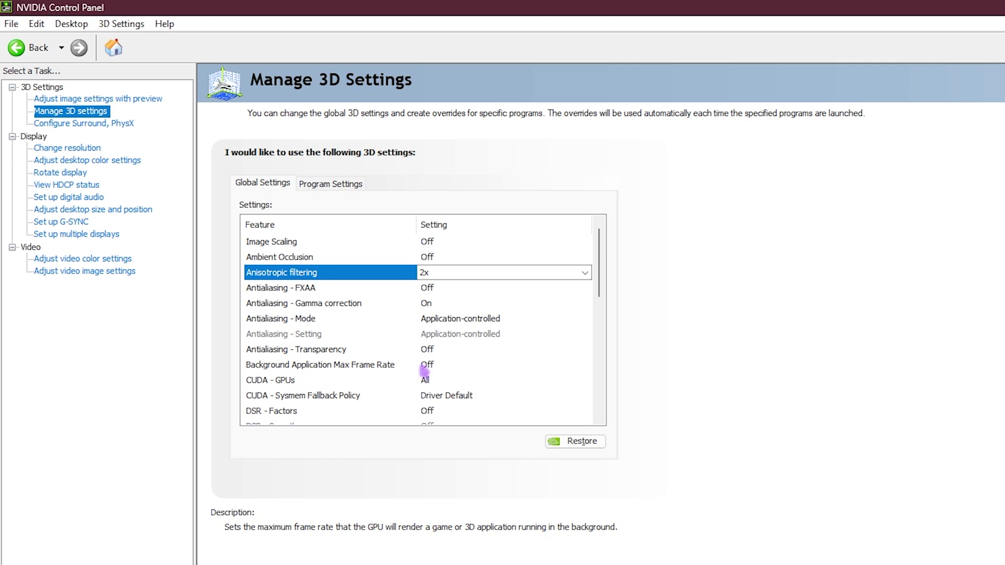
click(426, 366)
click(453, 423)
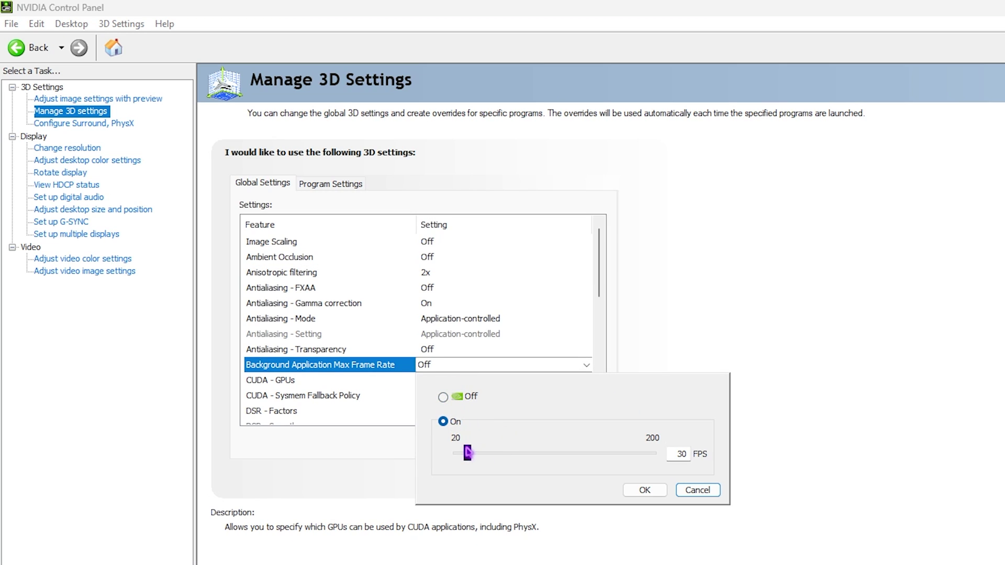
drag(467, 453, 420, 455)
click(644, 490)
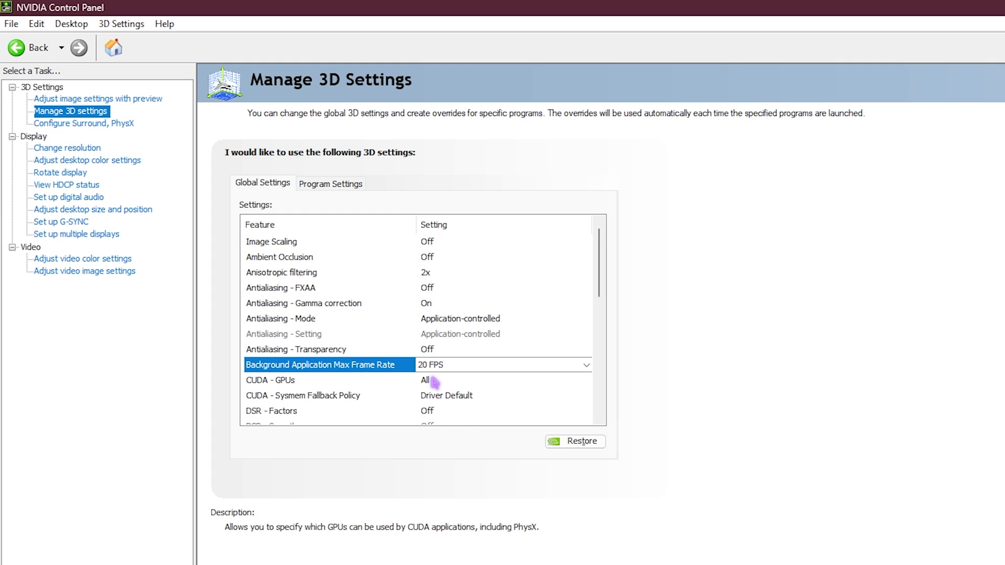
Step: Keep Low Latency Mode set to Ultra
scroll(433, 382, down, 1)
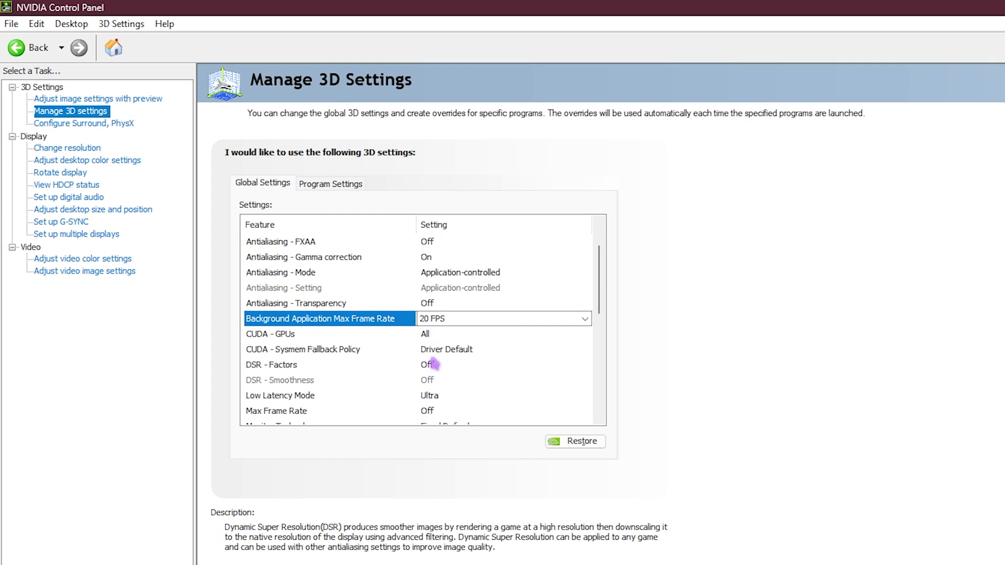
scroll(439, 372, down, 1)
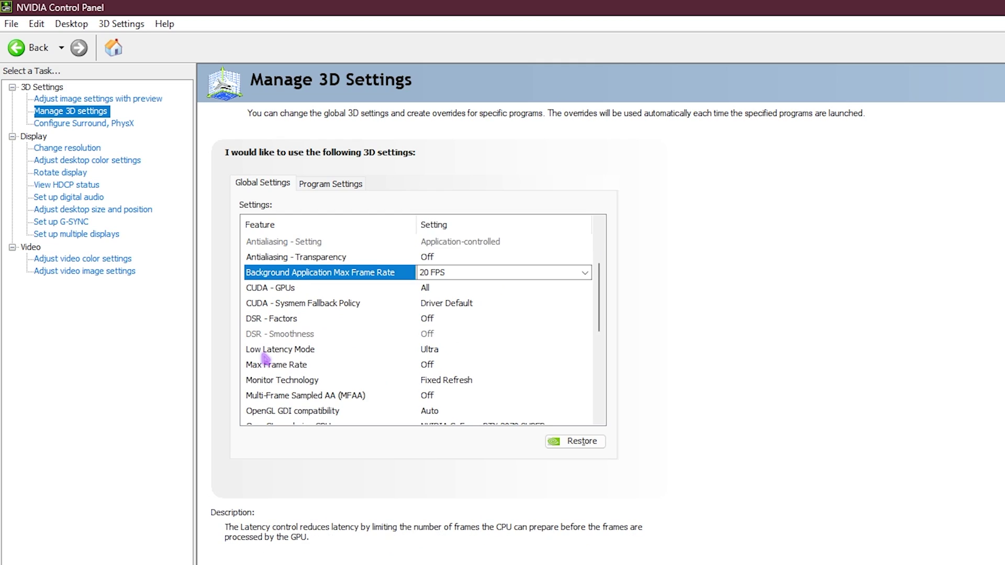
click(429, 352)
click(435, 351)
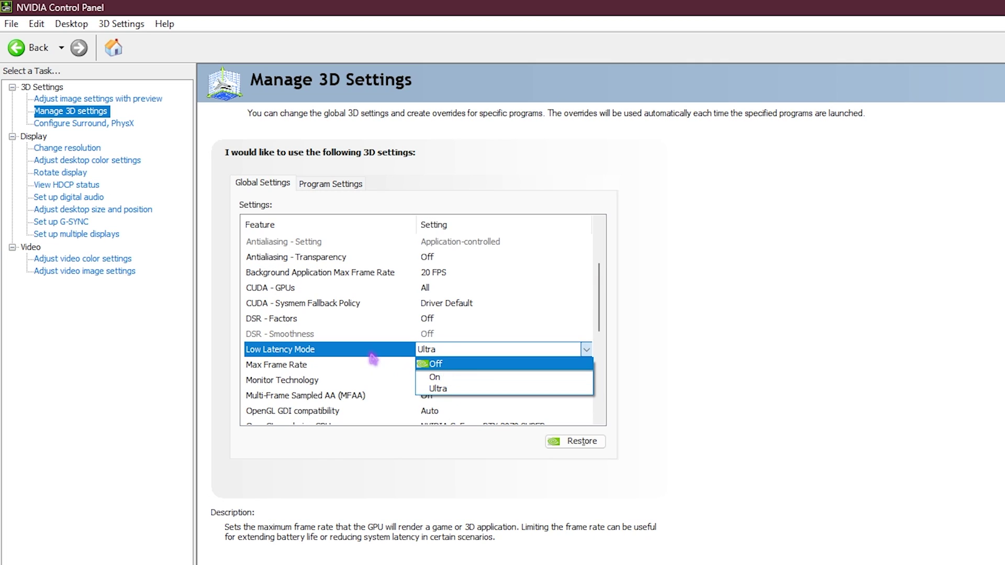
click(291, 381)
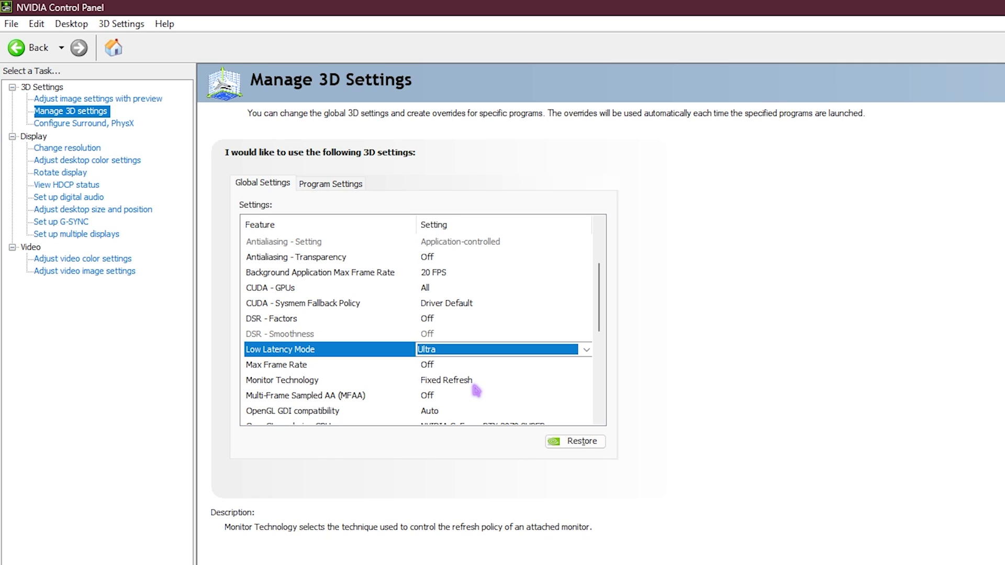
Step: Set Shader Cache Size to 10 GB
scroll(476, 390, down, 2)
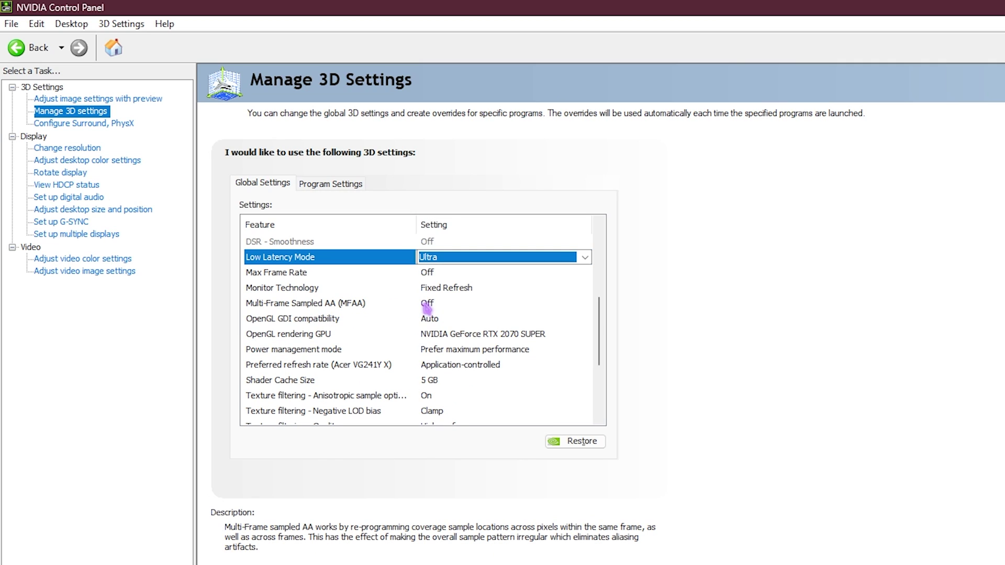
mouse_move(268, 325)
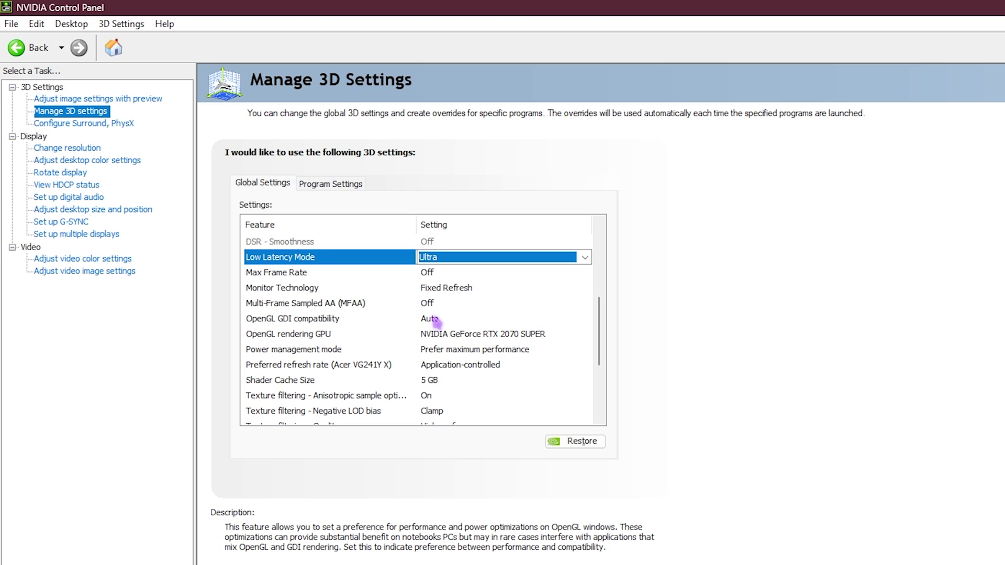
mouse_move(362, 341)
mouse_move(309, 356)
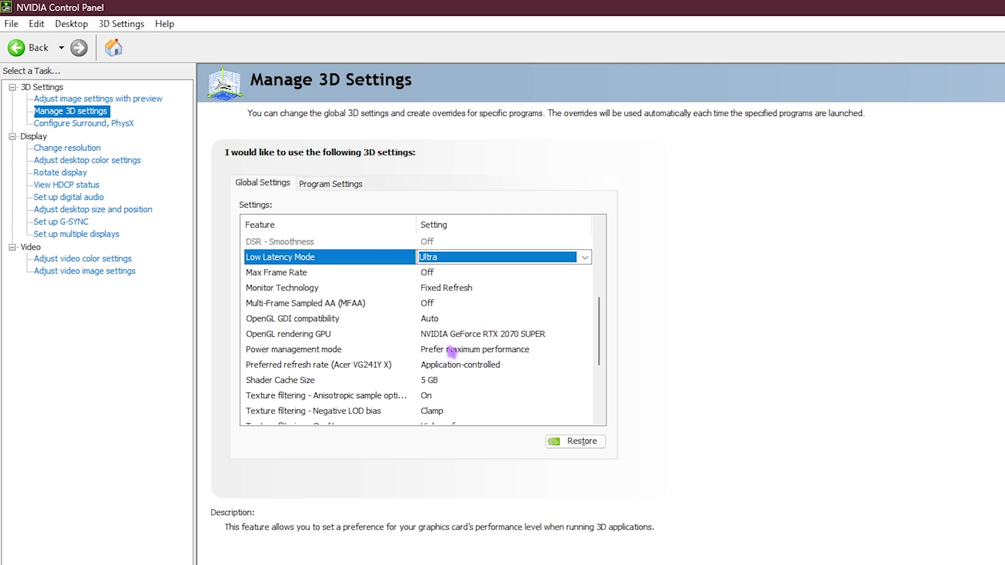
mouse_move(501, 364)
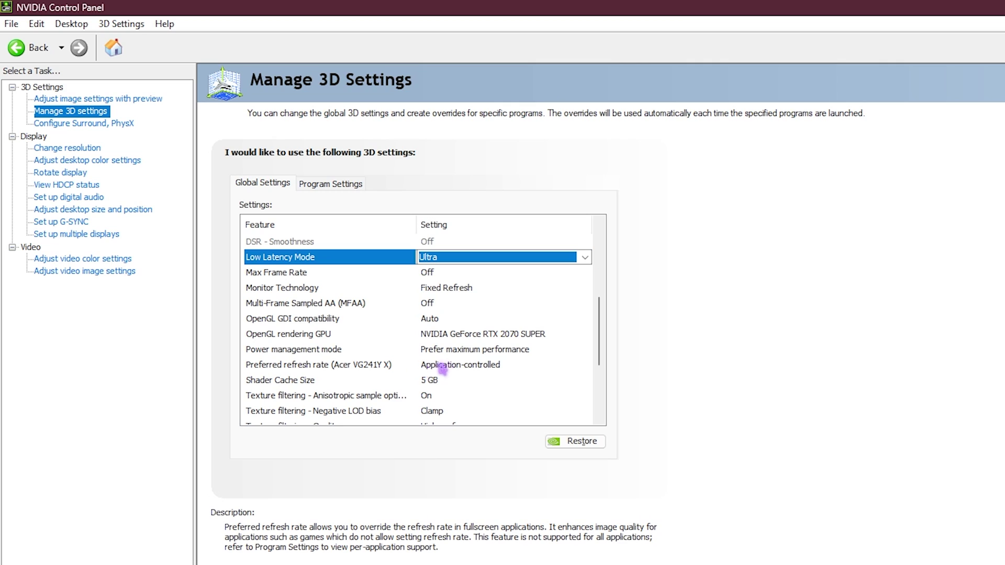
click(441, 382)
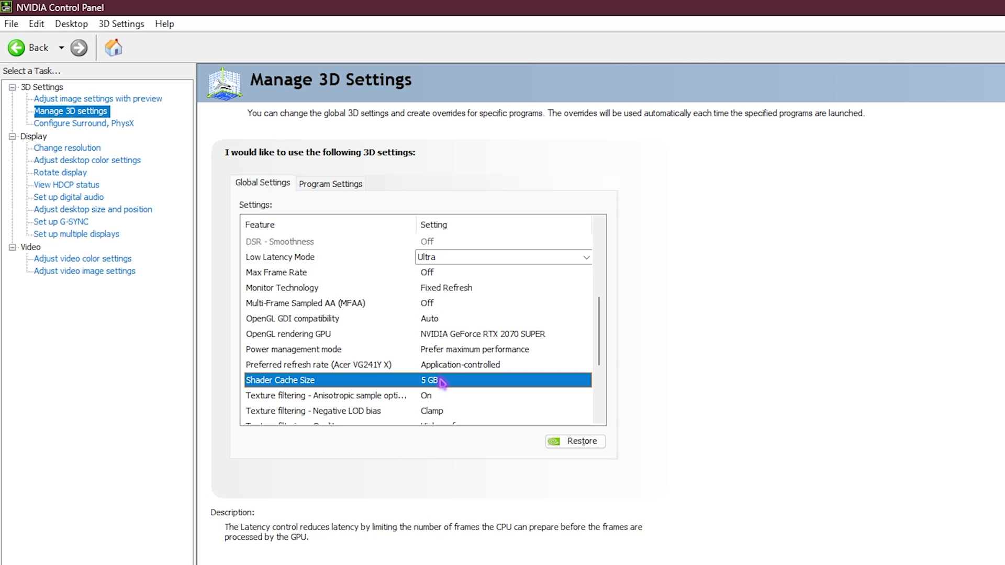
click(441, 382)
click(442, 381)
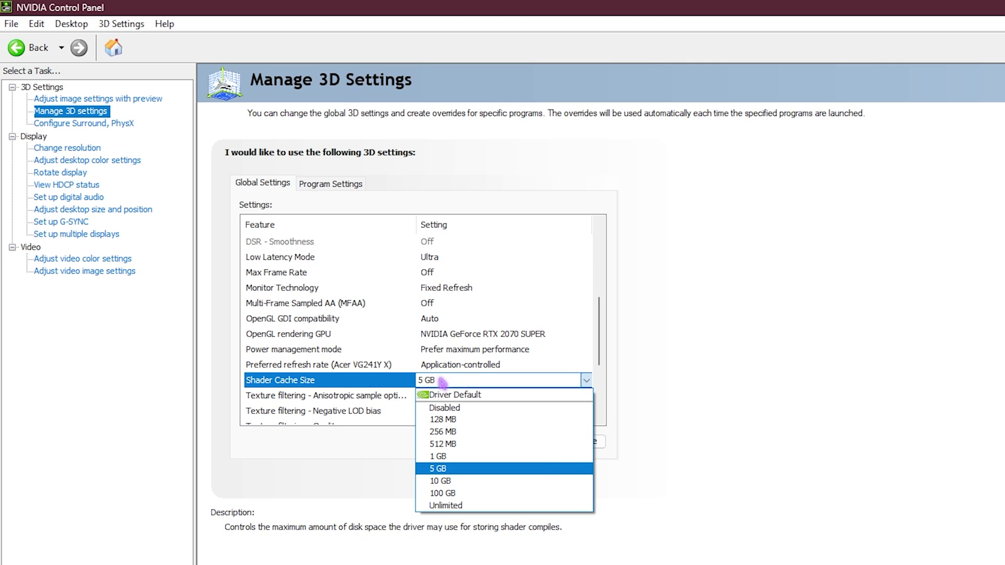
click(444, 481)
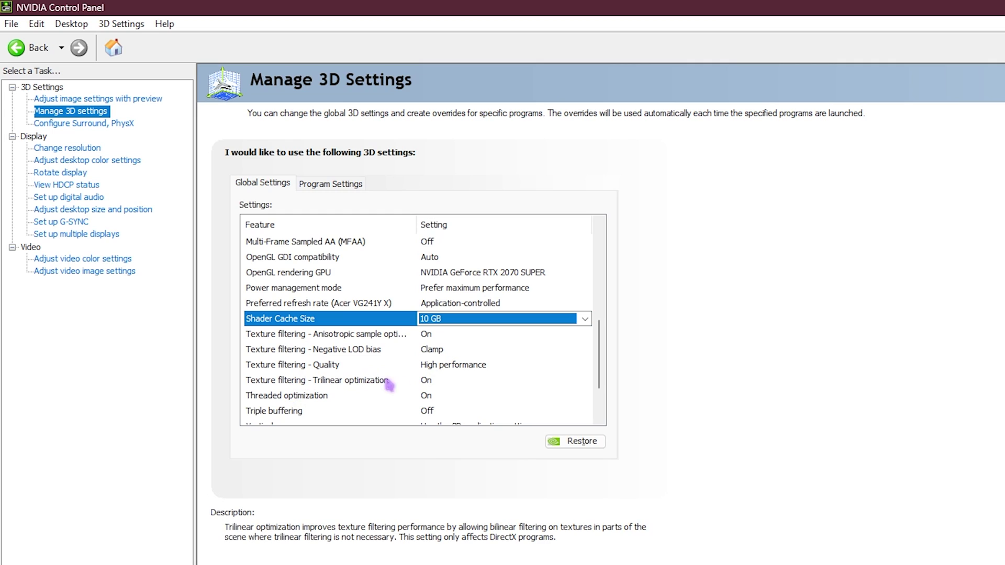
Step: Keep Vertical sync on Use the 3D application setting
scroll(427, 393, down, 1)
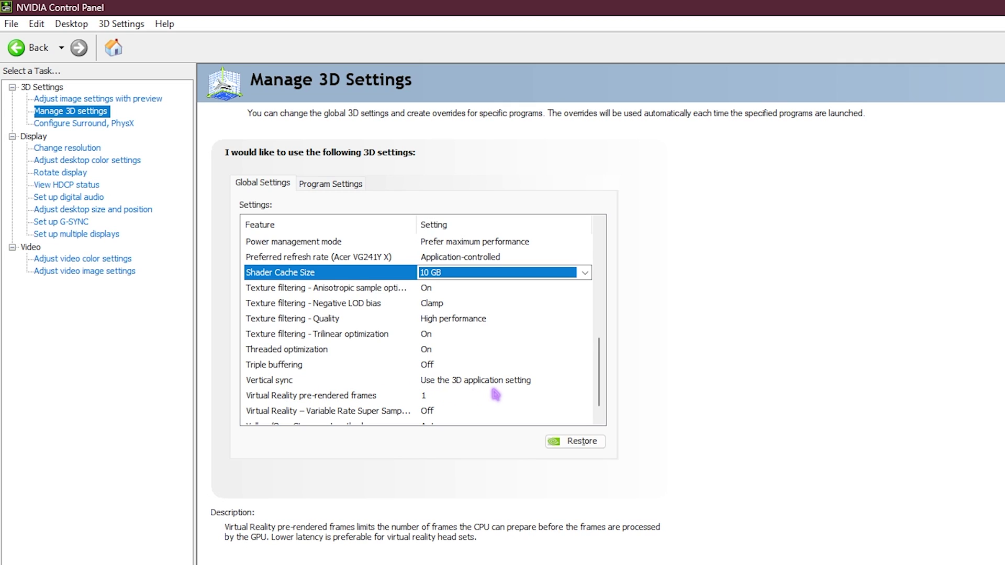
scroll(495, 395, down, 1)
click(476, 370)
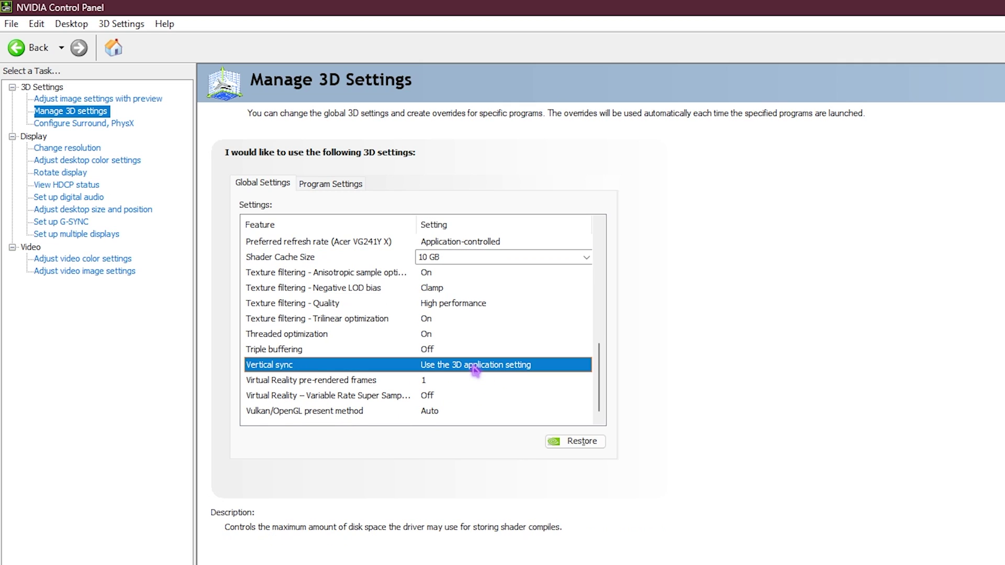
click(475, 370)
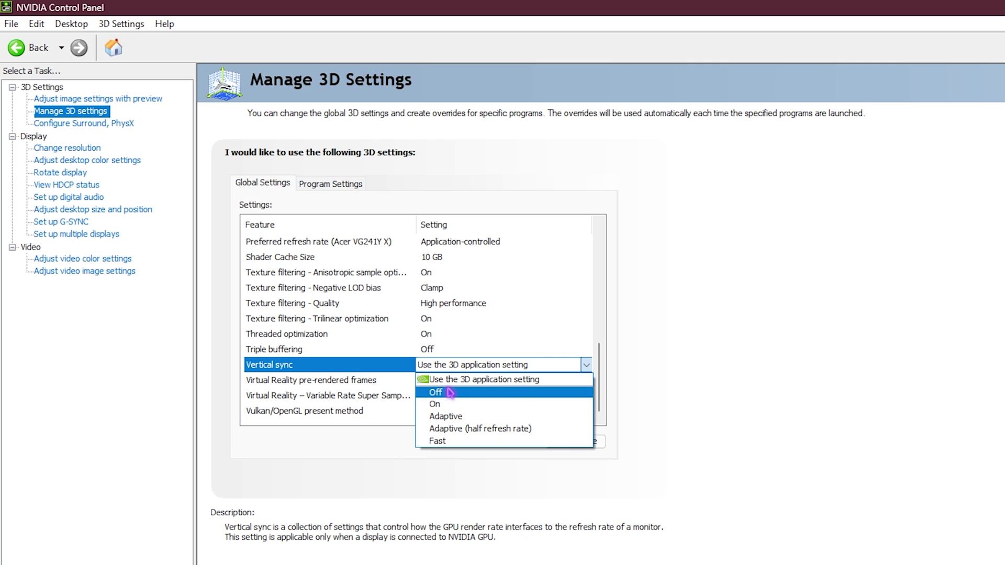
click(456, 379)
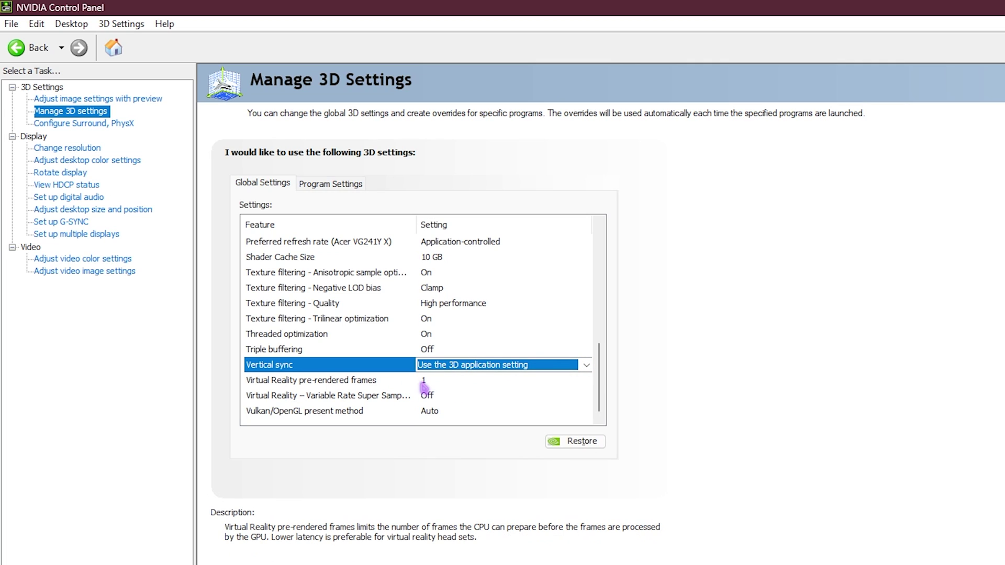
mouse_move(322, 410)
mouse_move(425, 387)
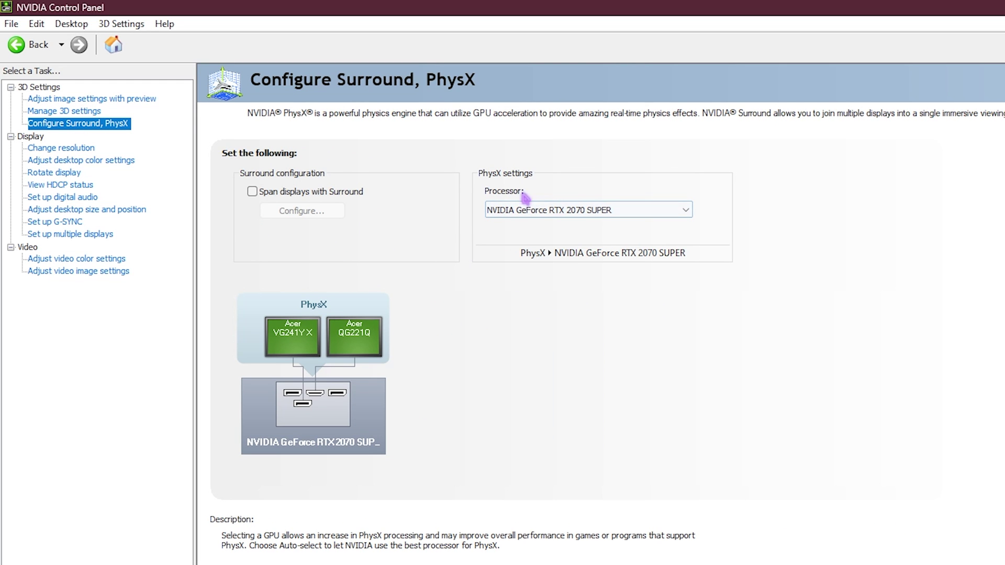
Step: Keep the PhysX processor set to the NVIDIA GeForce RTX 2070 SUPER
click(547, 210)
click(531, 236)
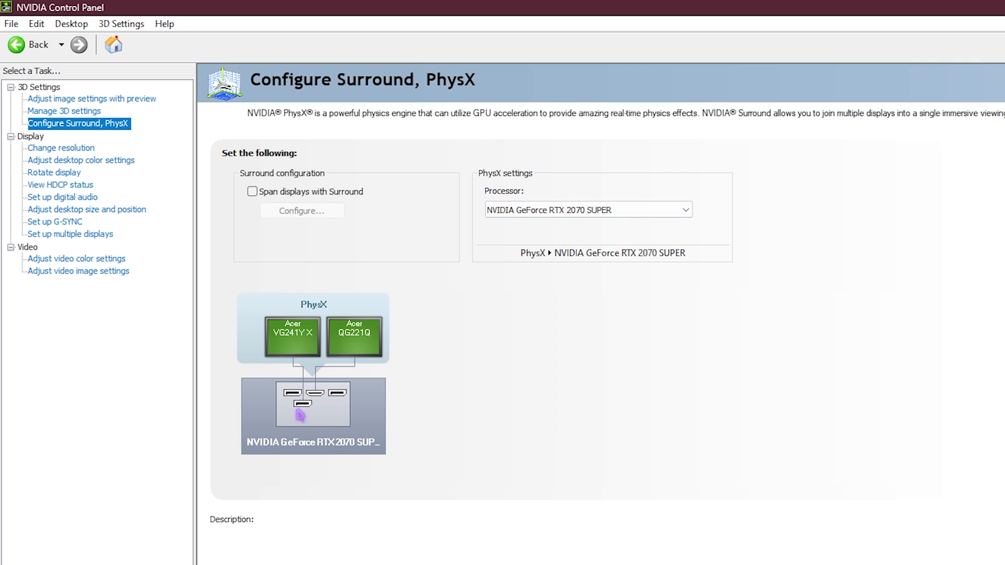
Step: On the Change resolution page, keep the first monitor's refresh rate at 240Hz
click(59, 148)
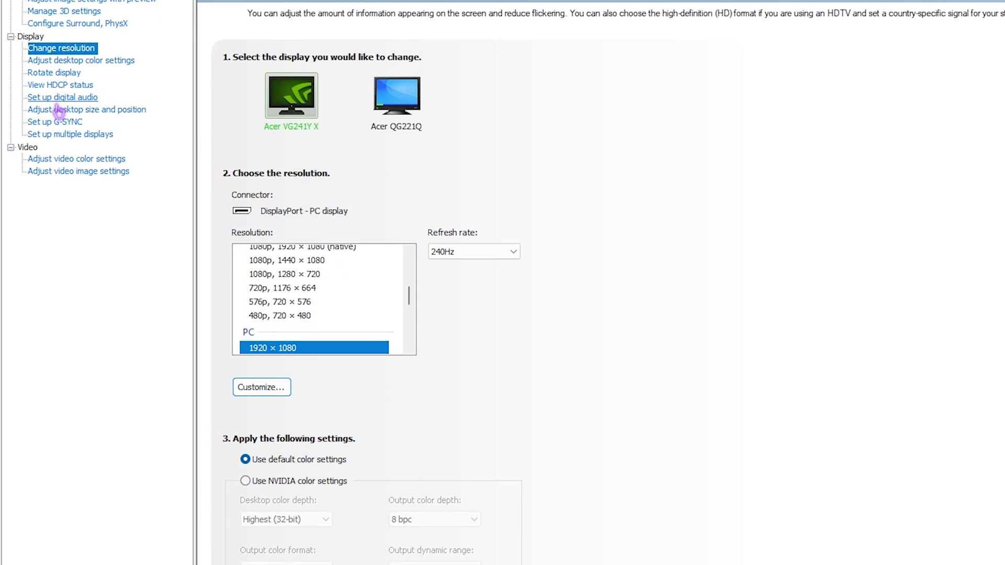
scroll(277, 277, down, 1)
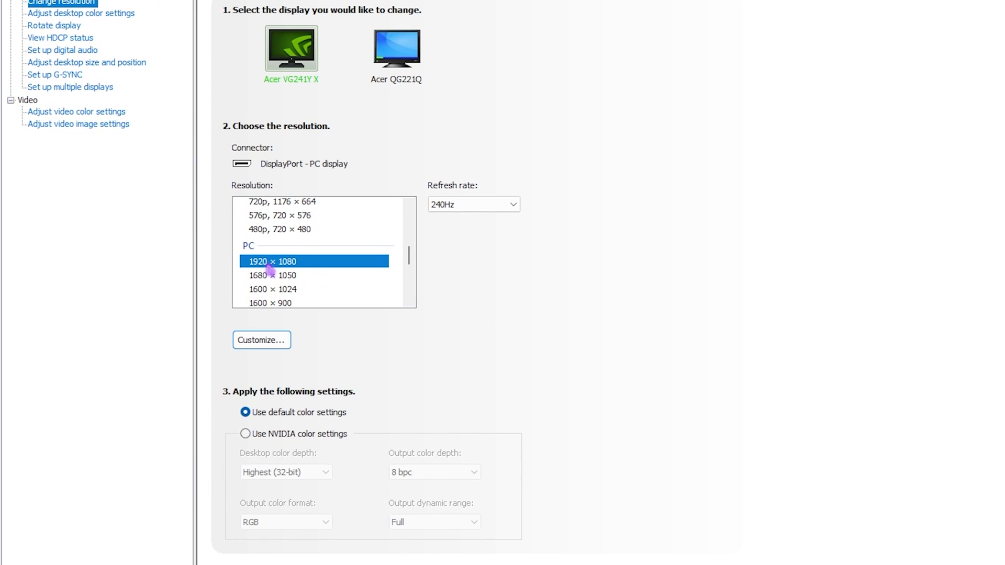
scroll(255, 252, up, 4)
scroll(262, 246, down, 2)
scroll(265, 242, down, 5)
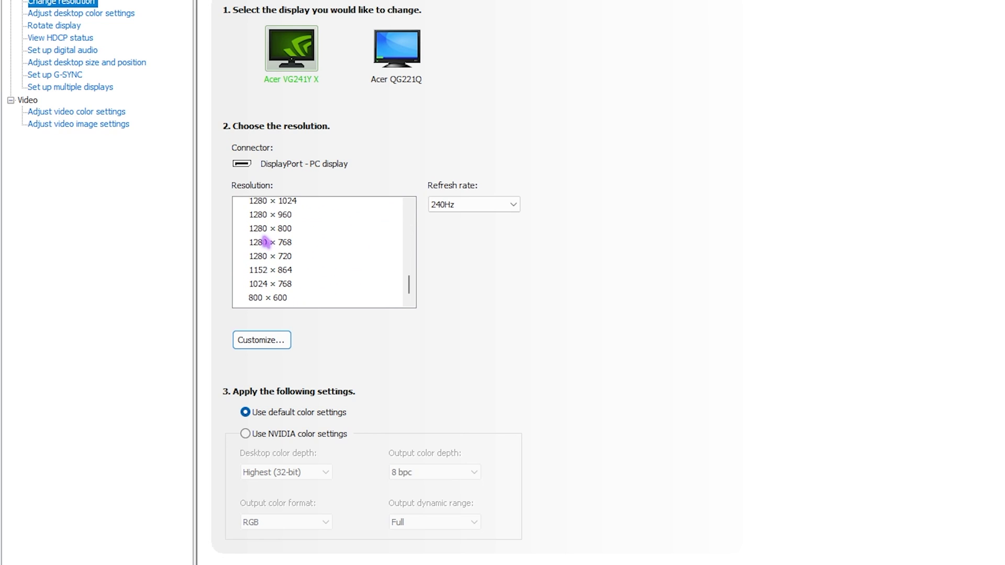
scroll(266, 243, up, 3)
scroll(268, 256, up, 2)
scroll(283, 256, down, 2)
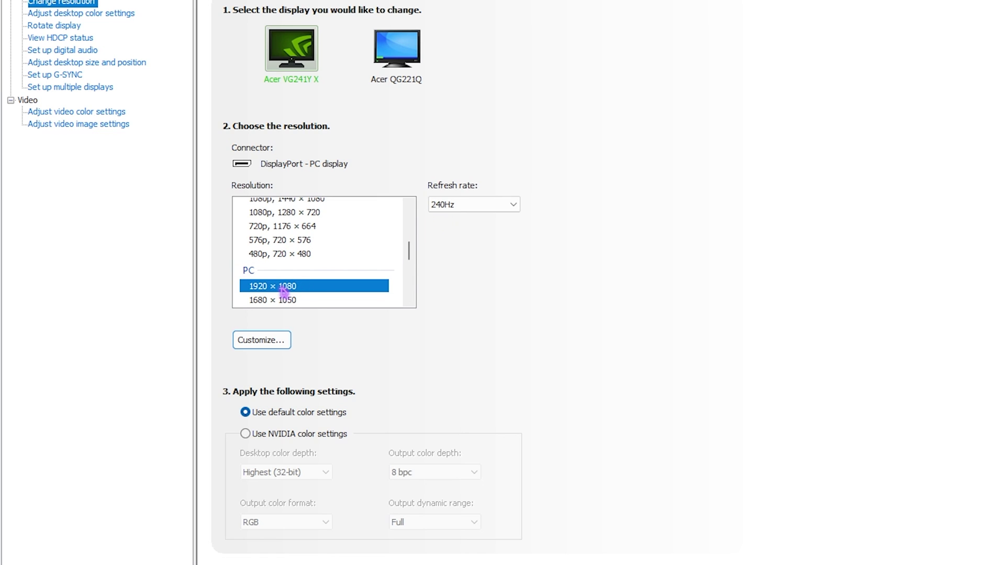
click(464, 204)
click(463, 225)
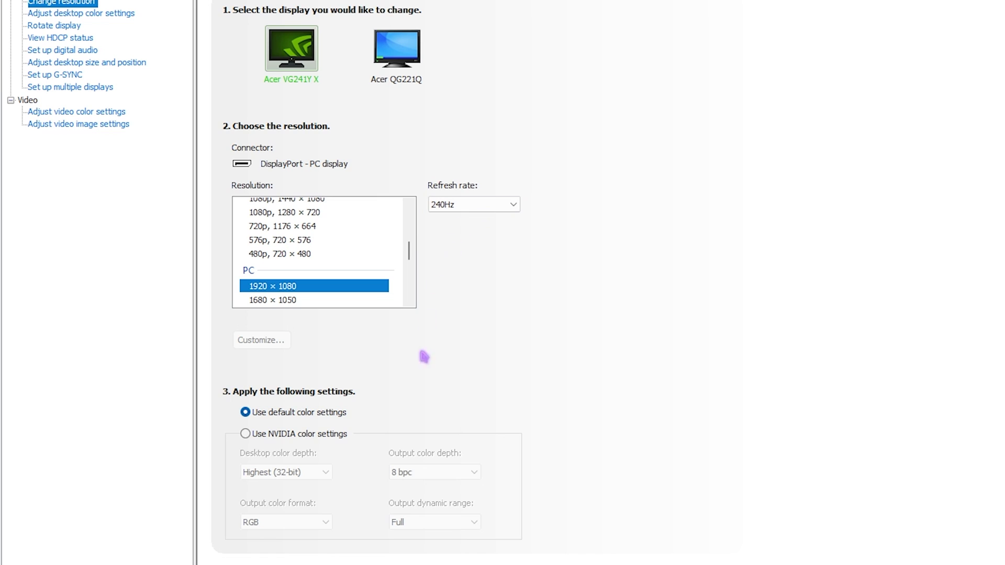
Step: Use NVIDIA color settings: Highest (32-bit) desktop depth, 10 bpc output, Full dynamic range
click(245, 434)
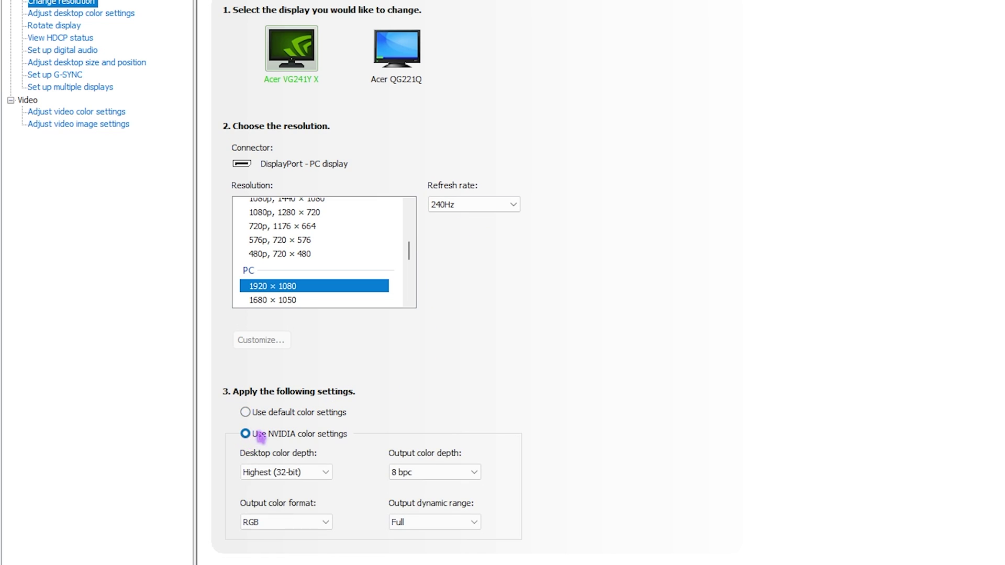
click(276, 473)
click(275, 486)
click(442, 471)
click(413, 495)
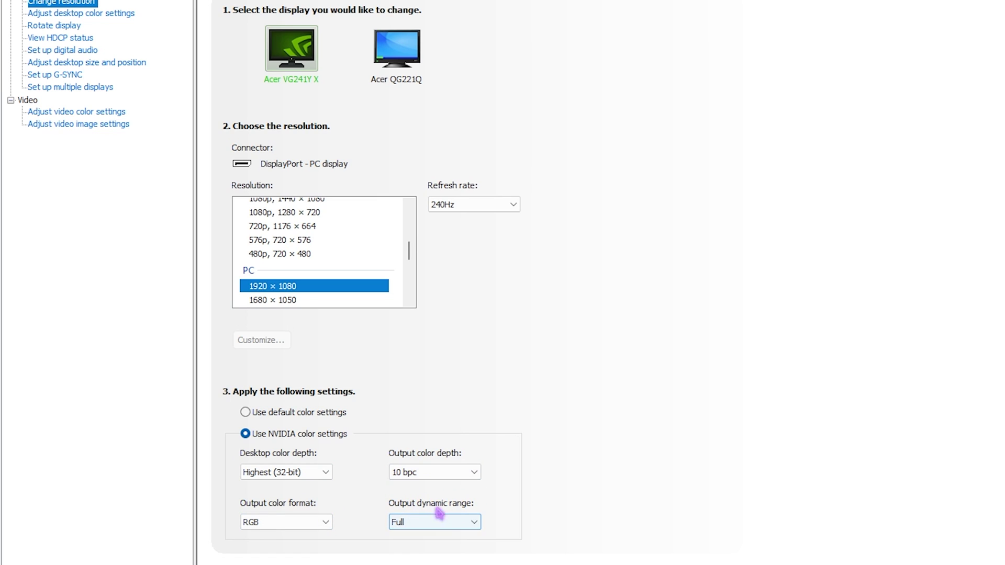
click(451, 521)
click(414, 535)
scroll(539, 530, down, 1)
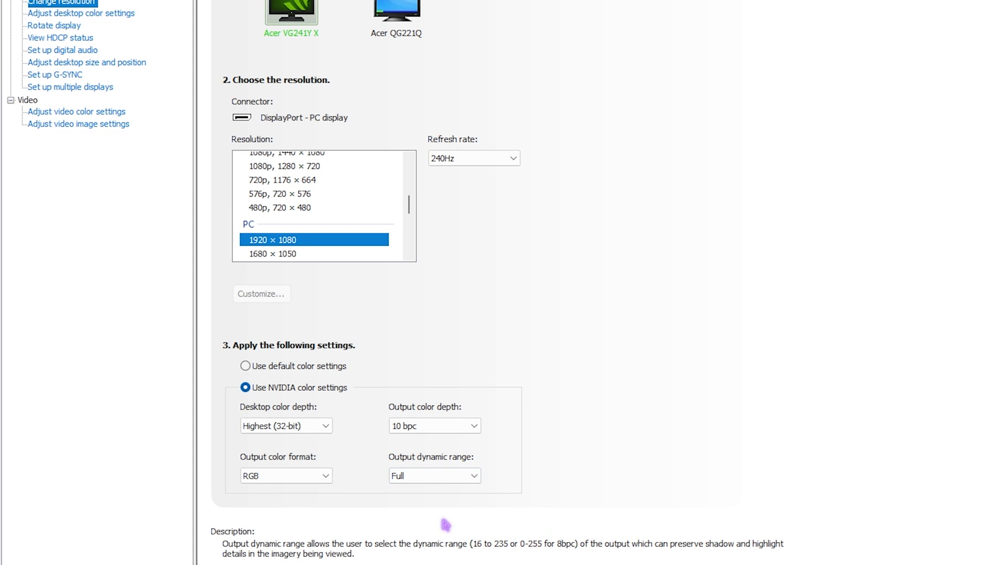
Step: Give the Acer QG221Q NVIDIA color settings at 75Hz, Highest (32-bit), Full range
click(404, 14)
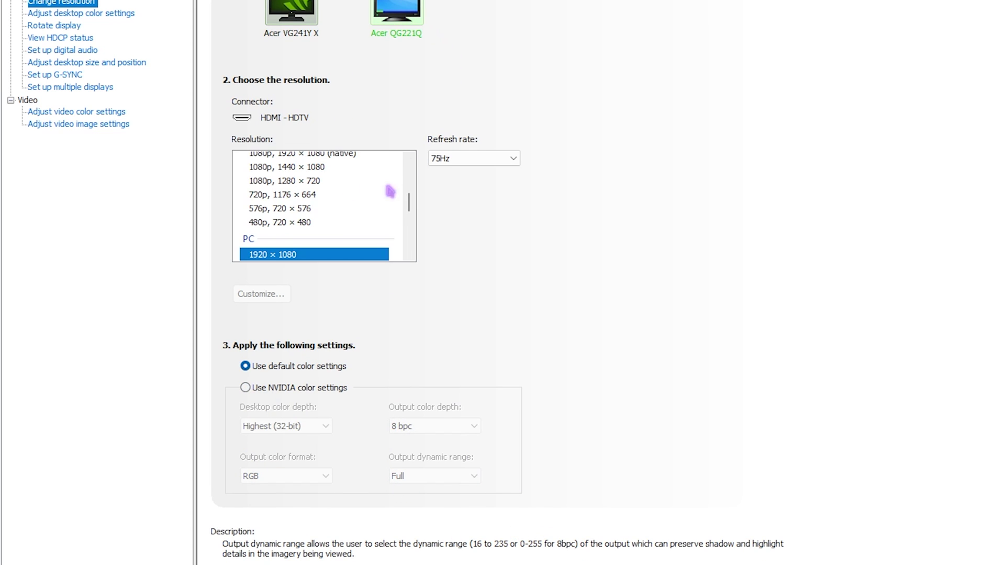
click(246, 388)
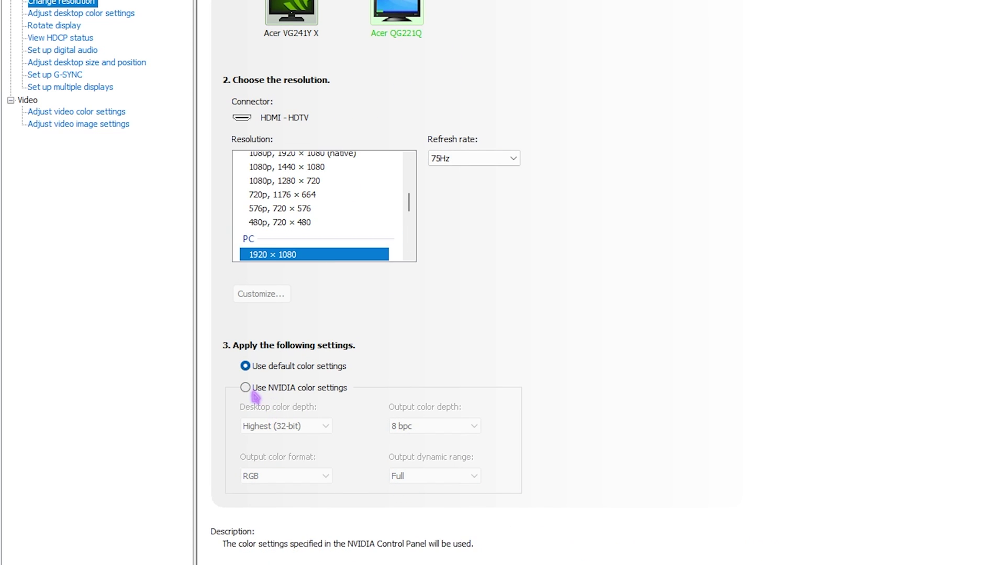
scroll(265, 229, down, 1)
click(487, 158)
click(485, 172)
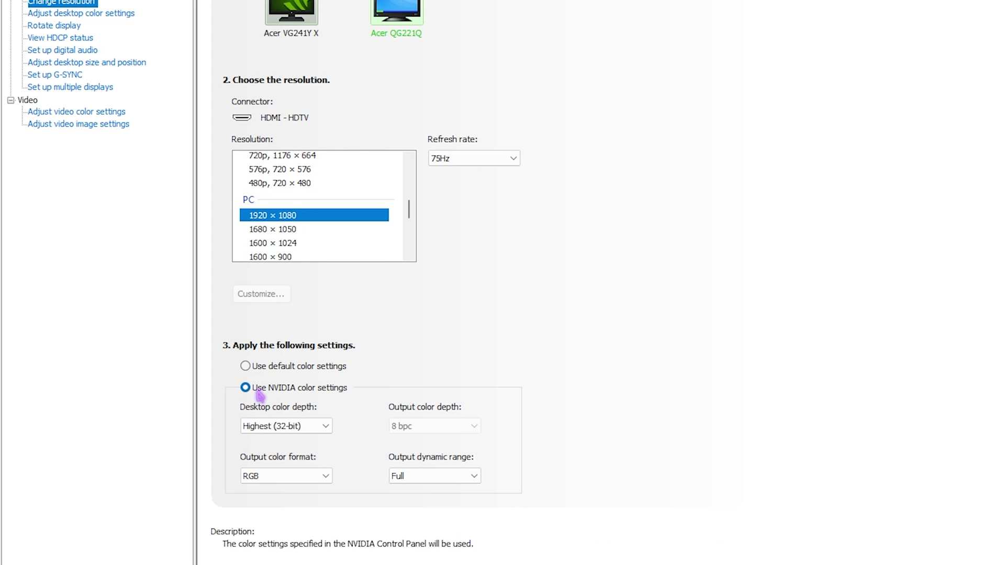
click(280, 426)
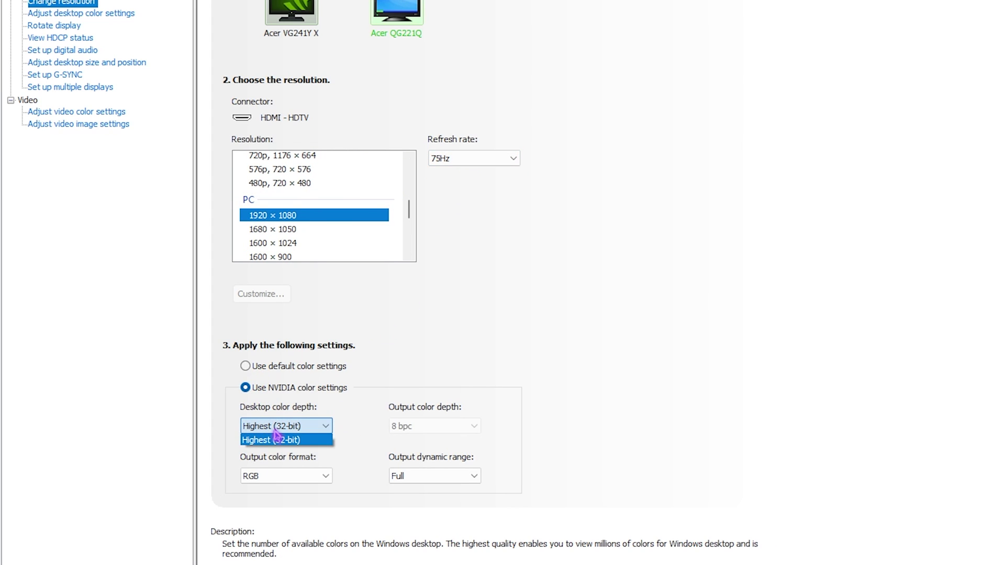
click(413, 430)
click(413, 476)
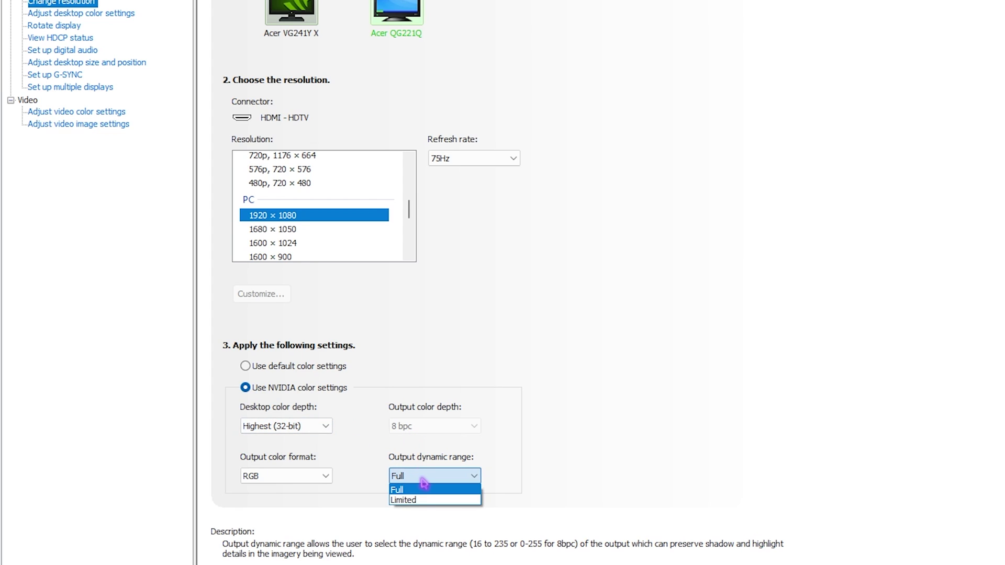
click(411, 487)
scroll(924, 524, down, 1)
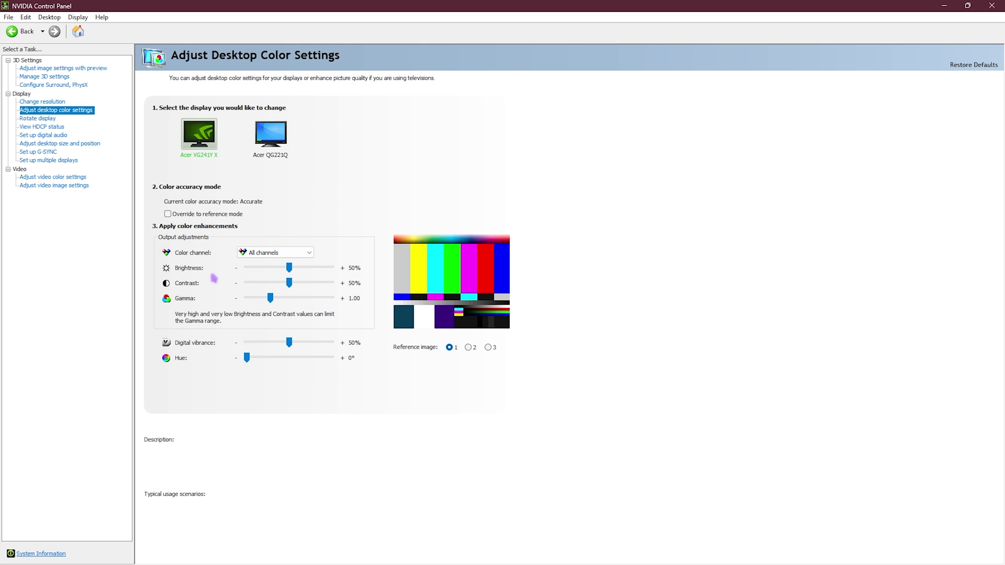
Step: Raise the Acer VG241Y X digital vibrance to 70% and go to the video color settings
mouse_move(191, 343)
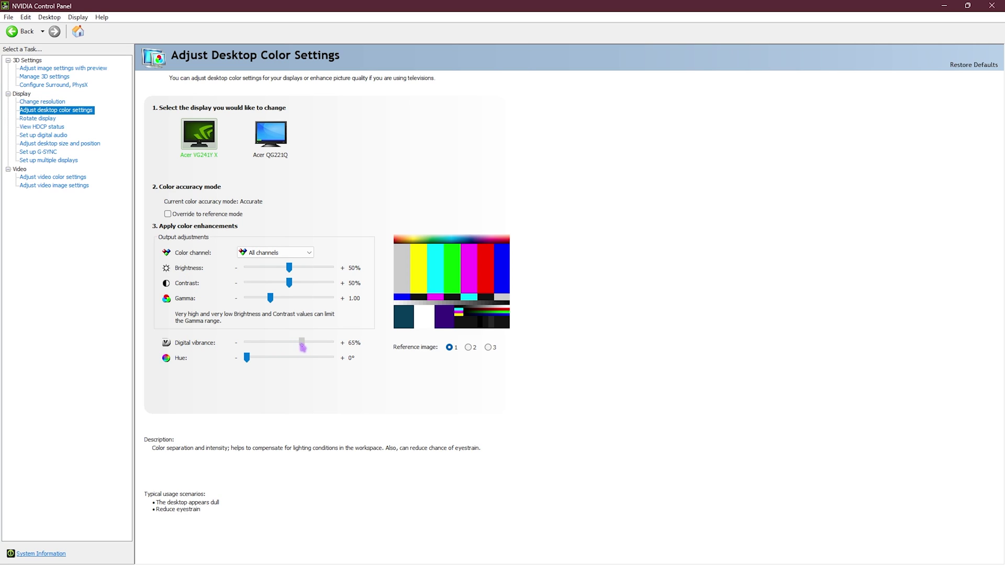
drag(306, 346, 306, 347)
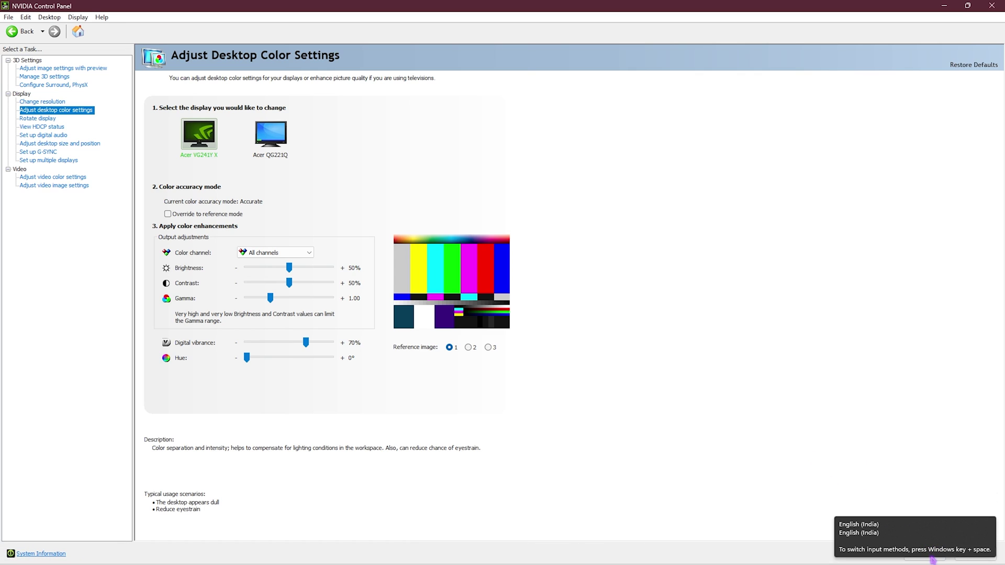
click(50, 177)
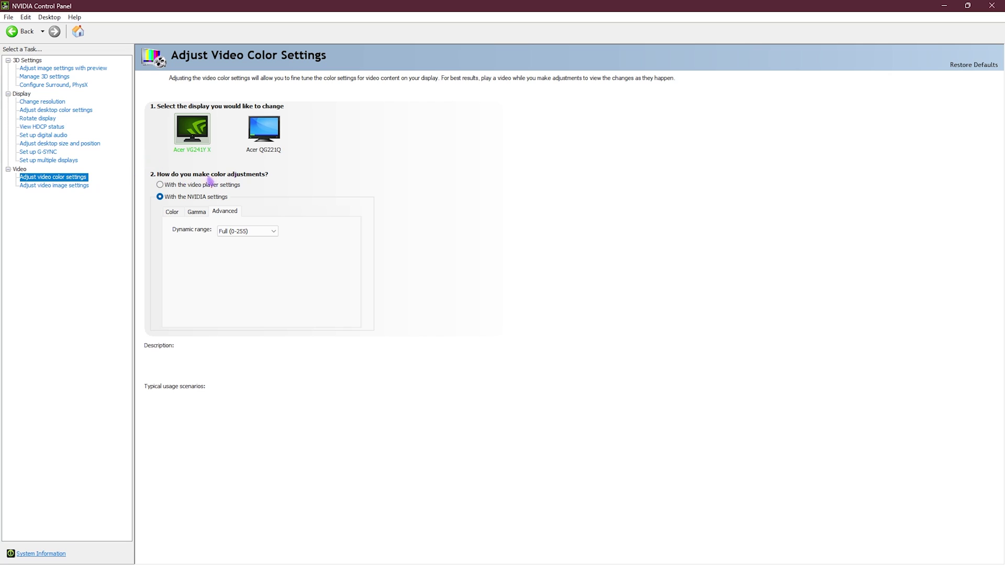
Step: Review the Color and Gamma video adjustments, then keep Full (0-255) dynamic range
mouse_move(192, 196)
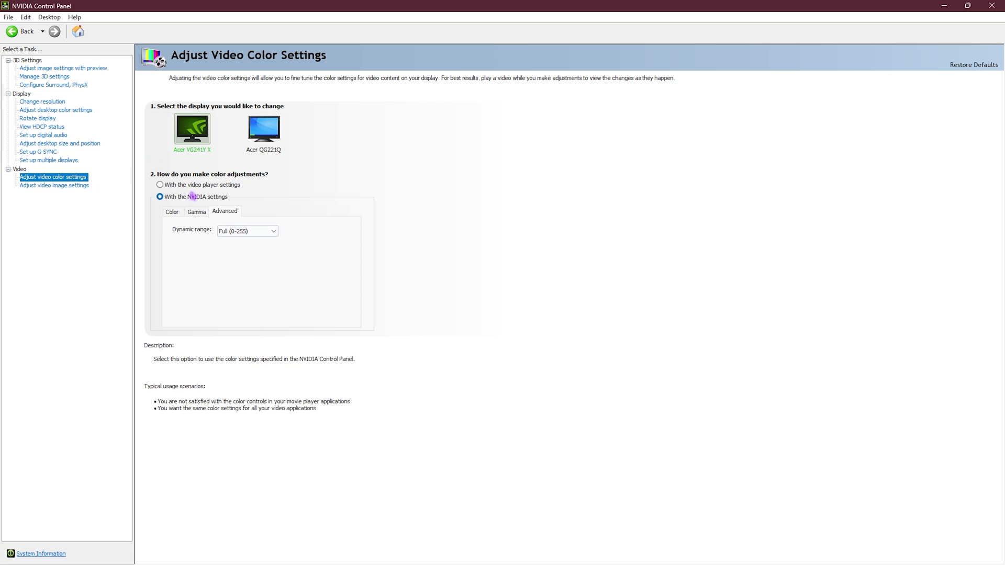
click(162, 213)
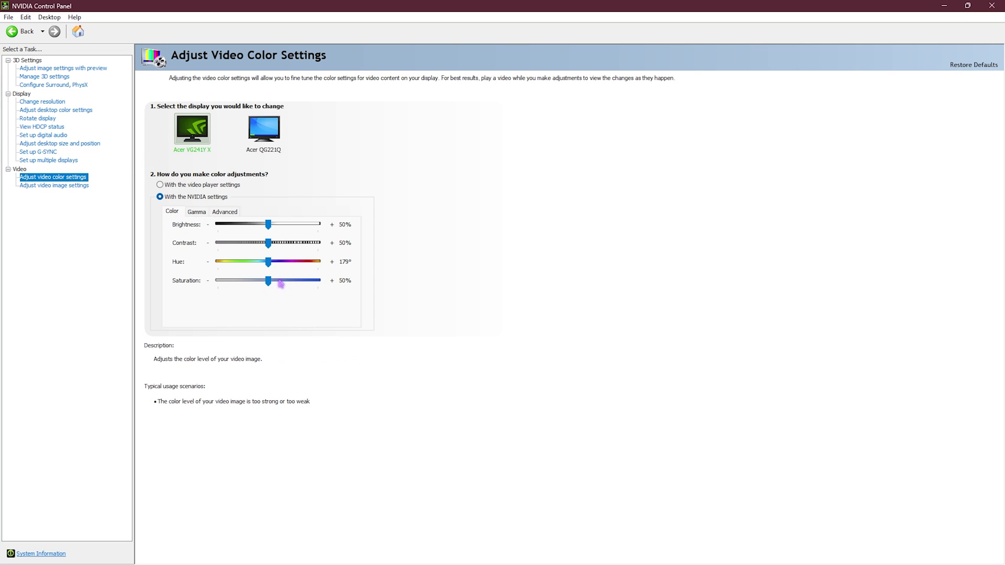
click(196, 211)
click(216, 212)
click(242, 232)
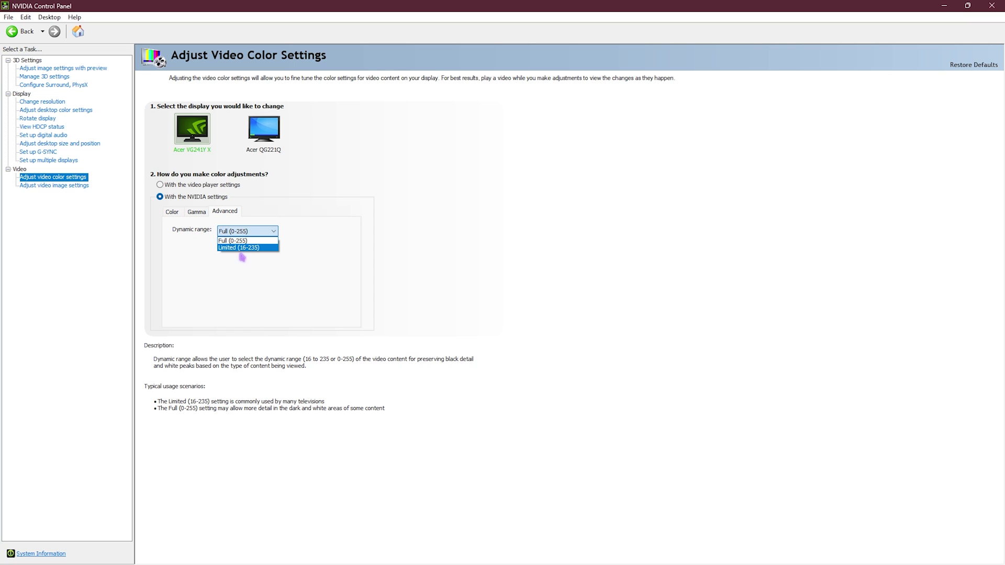
click(215, 221)
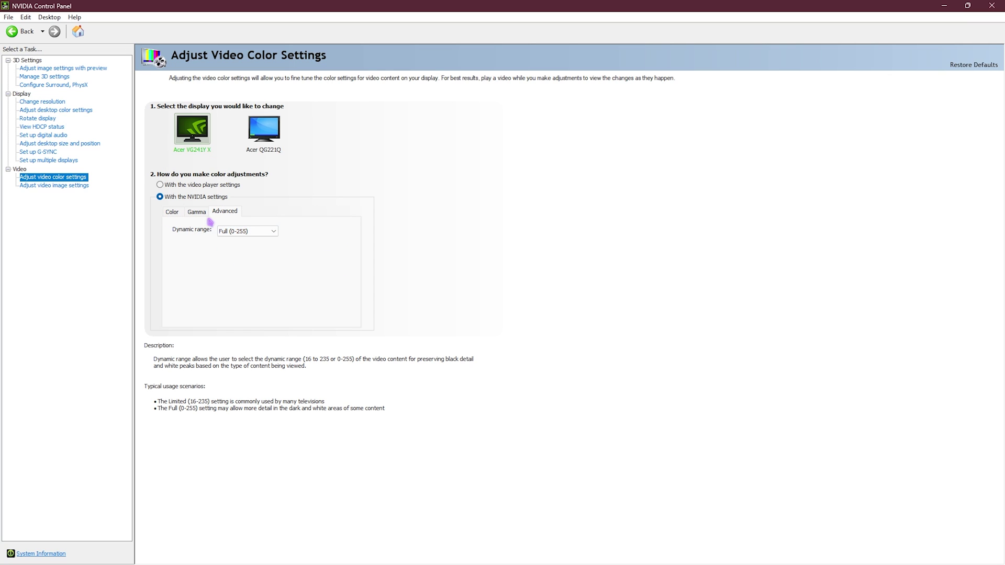
Step: Give the Acer QG221Q NVIDIA video colour settings with Full (0-255) range, and apply
click(241, 144)
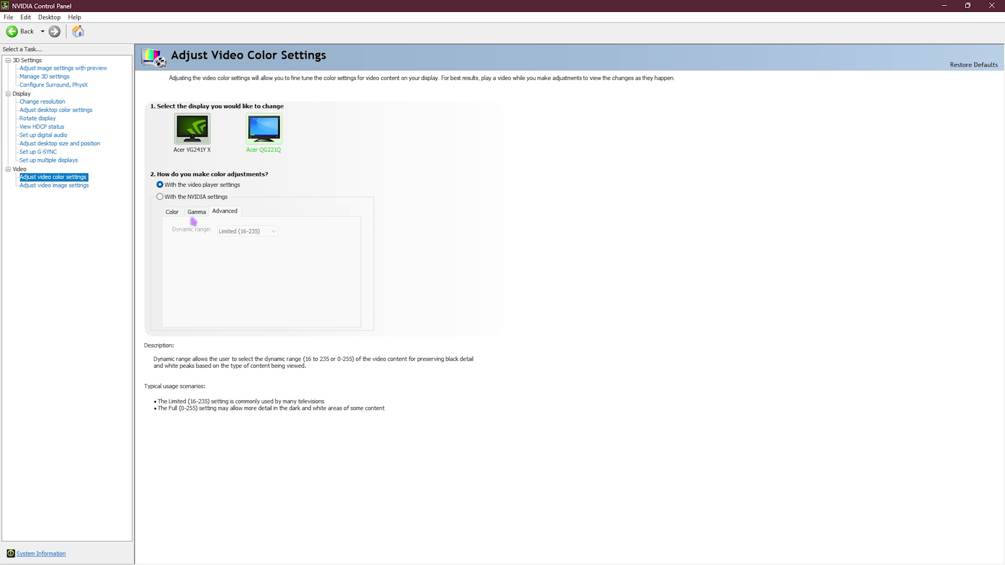
click(178, 198)
click(232, 229)
click(242, 239)
click(924, 554)
click(44, 186)
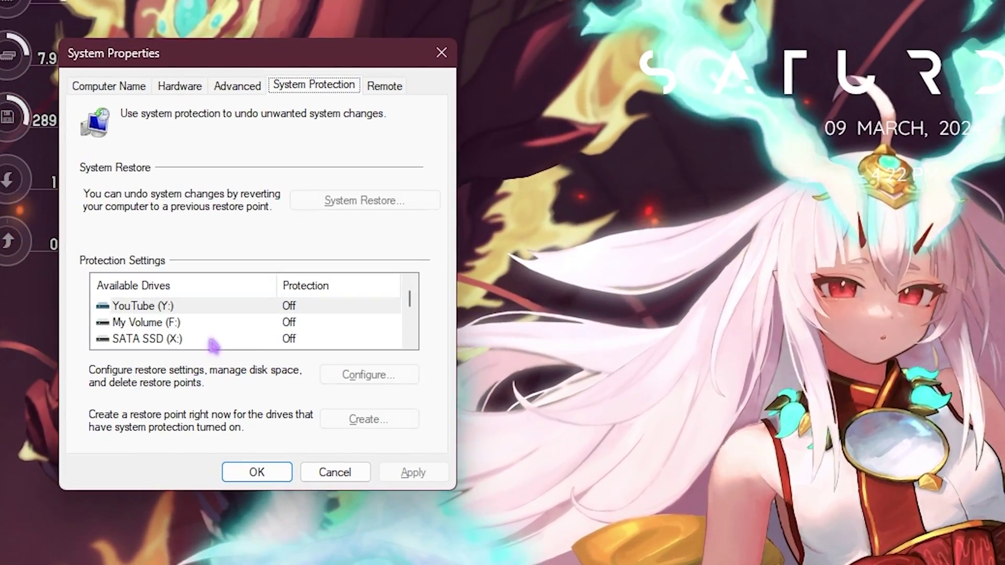
Step: Select Local Disk (C:) and create a restore point described as 'Nvidia'
scroll(168, 341, down, 1)
click(168, 340)
click(352, 418)
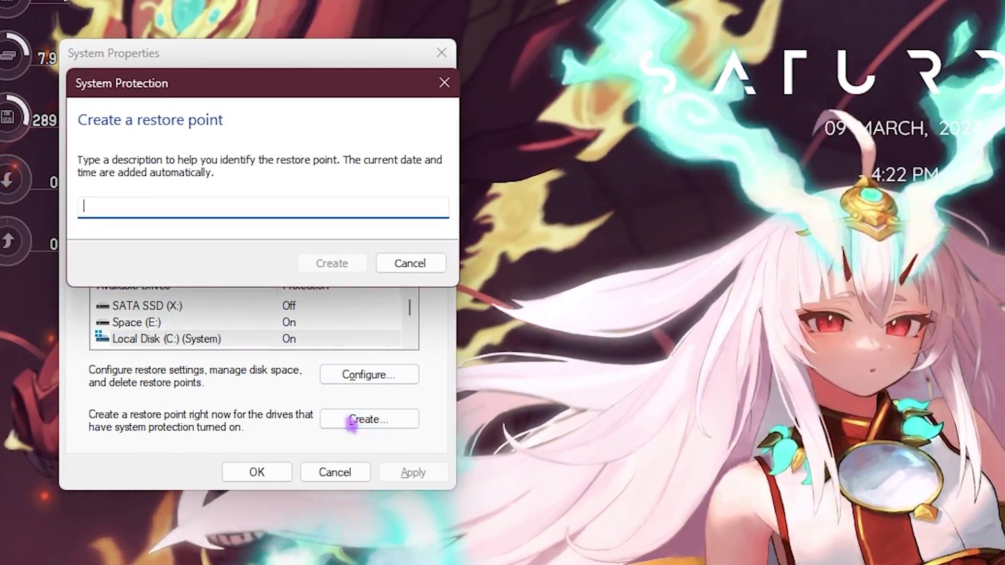
text(Nvidia)
key(Return)
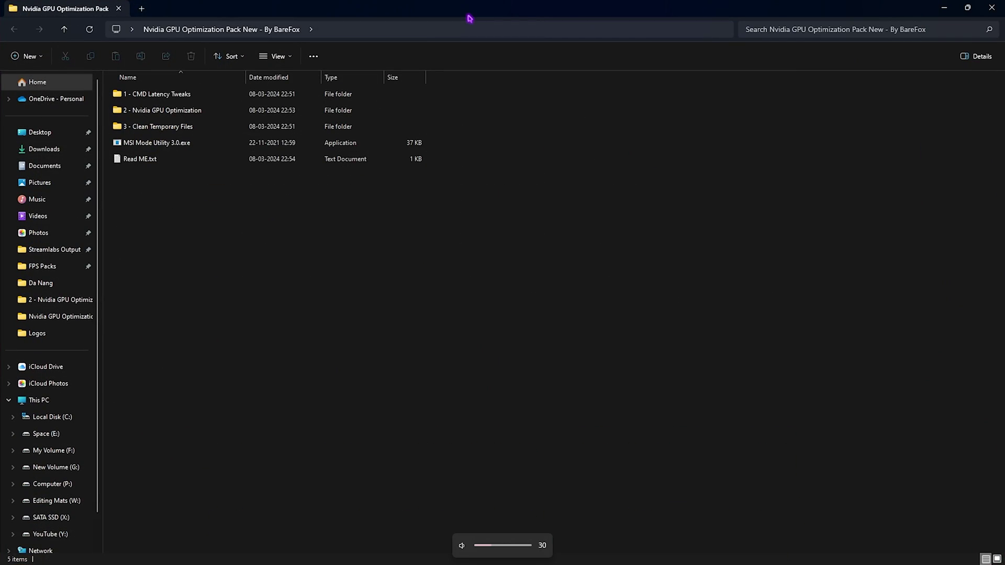
key(XF86AudioRaiseVolume)
key(XF86AudioRaiseVolume)
key(XF86AudioRaiseVolume)
key(XF86AudioRaiseVolume)
key(XF86AudioRaiseVolume)
key(XF86AudioRaiseVolume)
key(XF86AudioRaiseVolume)
key(XF86AudioRaiseVolume)
key(XF86AudioRaiseVolume)
key(XF86AudioRaiseVolume)
key(XF86AudioRaiseVolume)
key(XF86AudioRaiseVolume)
key(XF86AudioRaiseVolume)
key(XF86AudioRaiseVolume)
key(XF86AudioRaiseVolume)
click(162, 110)
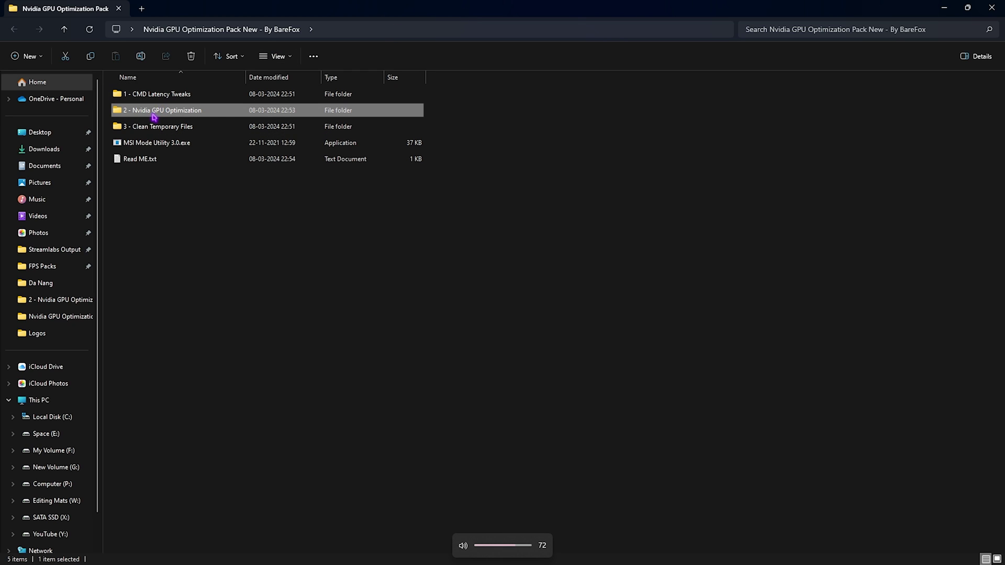
key(XF86AudioLowerVolume)
click(171, 131)
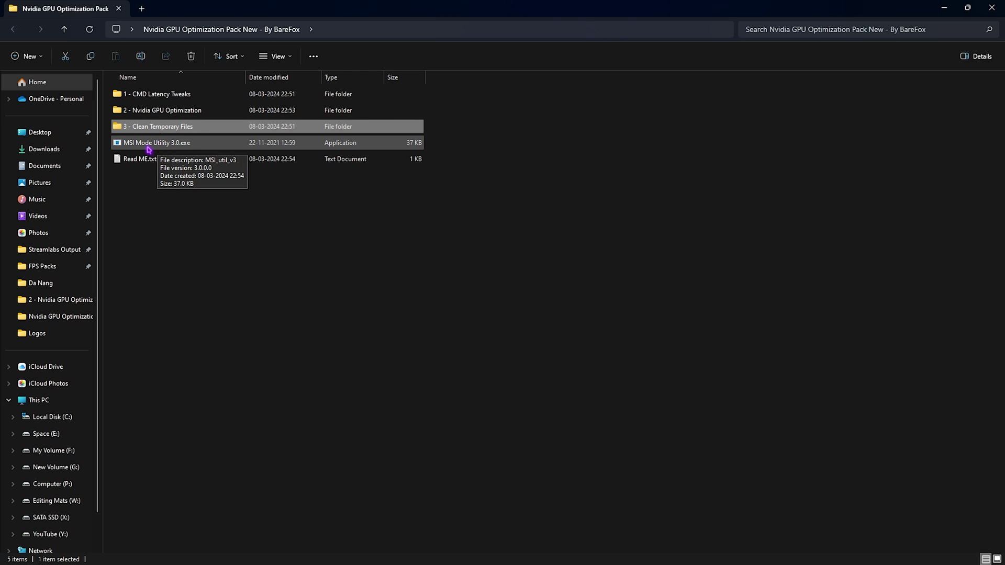
click(152, 95)
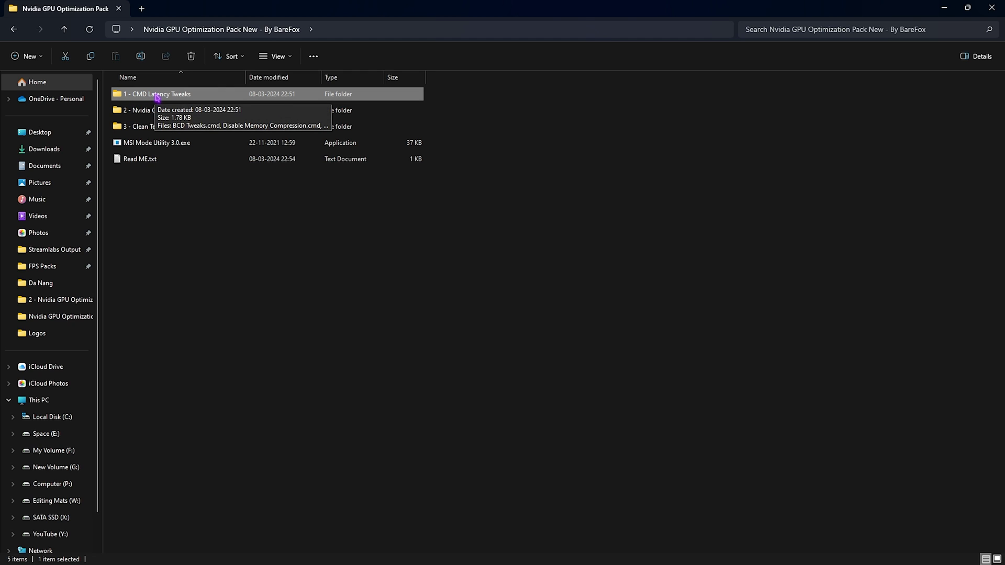
double_click(157, 96)
drag(192, 242, 149, 83)
click(190, 228)
click(152, 100)
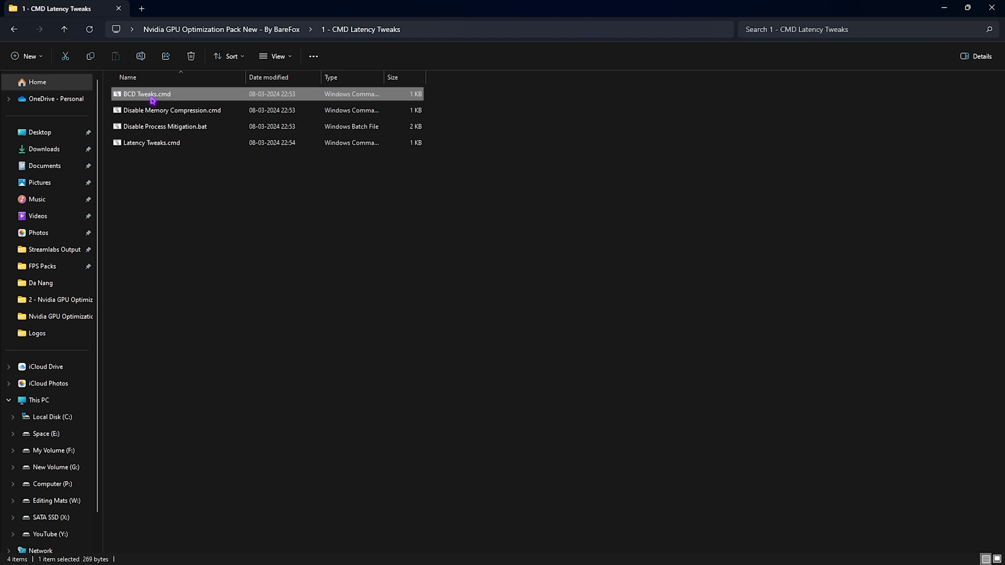
click(167, 110)
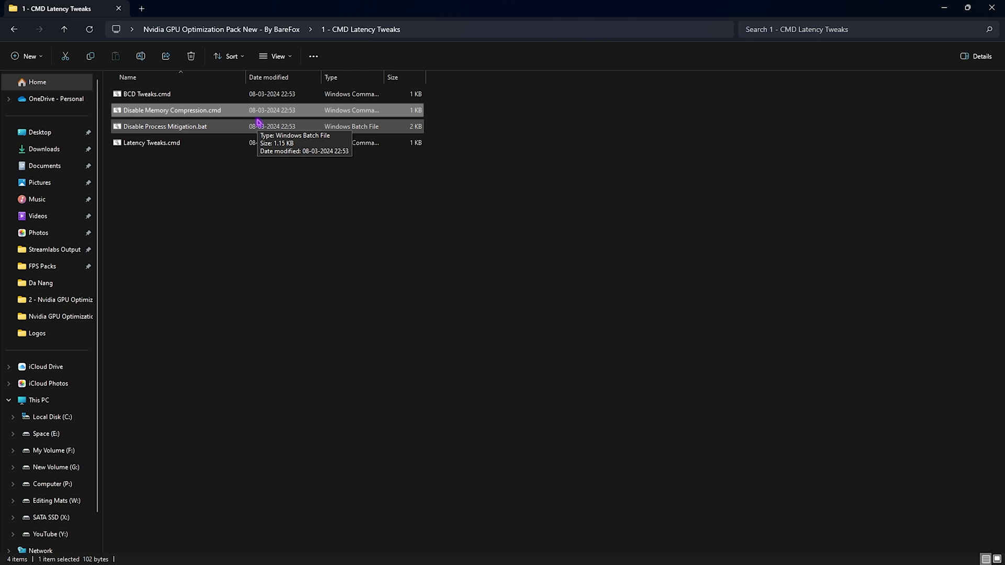
click(152, 128)
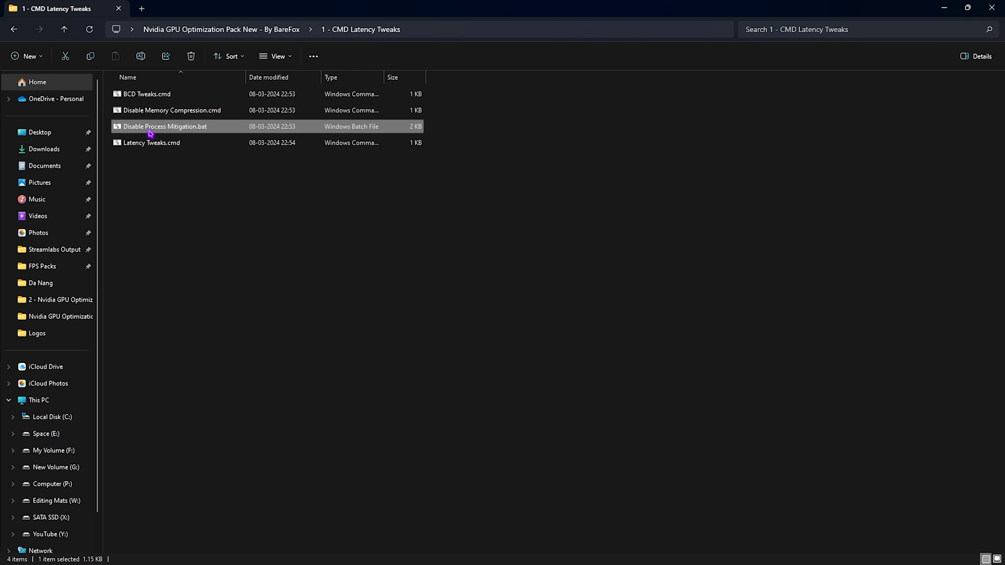
key(XF86AudioLowerVolume)
key(XF86AudioLowerVolume)
key(XF86AudioRaiseVolume)
key(XF86AudioRaiseVolume)
key(XF86AudioRaiseVolume)
key(XF86AudioRaiseVolume)
key(XF86AudioRaiseVolume)
key(XF86AudioRaiseVolume)
key(XF86AudioRaiseVolume)
click(147, 147)
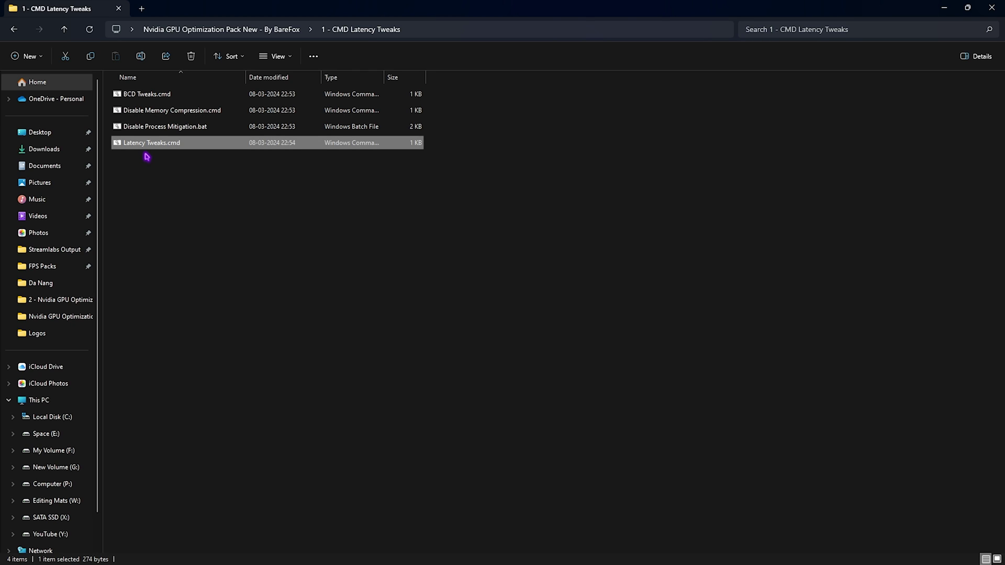
click(152, 160)
drag(171, 190, 151, 93)
click(152, 92)
right_click(165, 98)
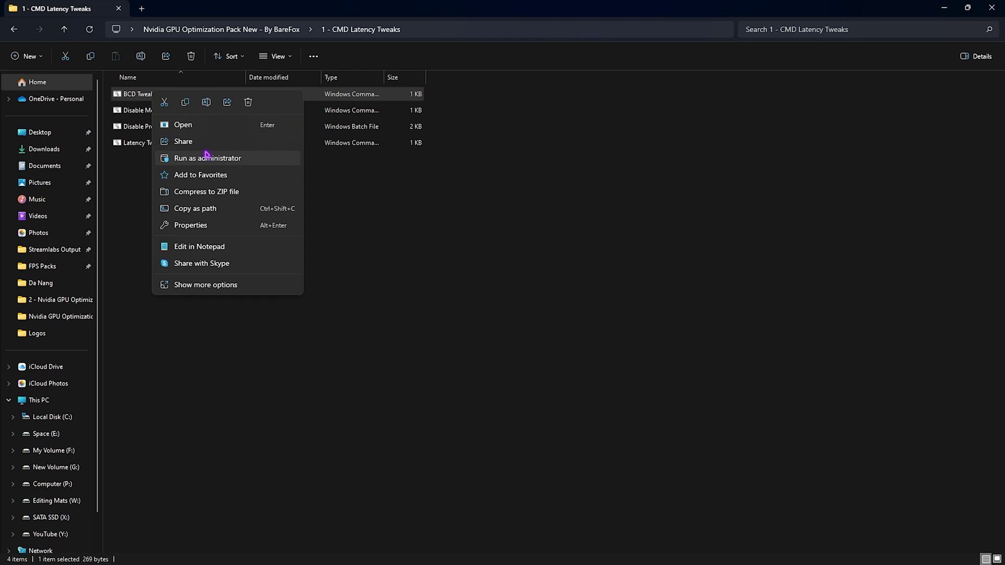
click(133, 186)
Step: Open the '2 - Nvidia GPU Optimization' folder and select its five .reg tweak files
click(264, 29)
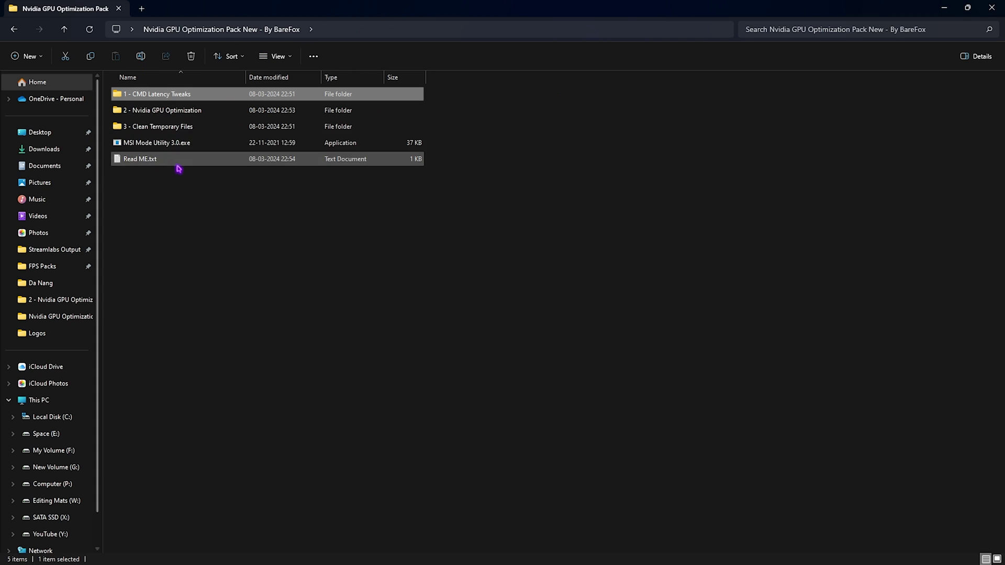
double_click(144, 110)
key(XF86AudioRaiseVolume)
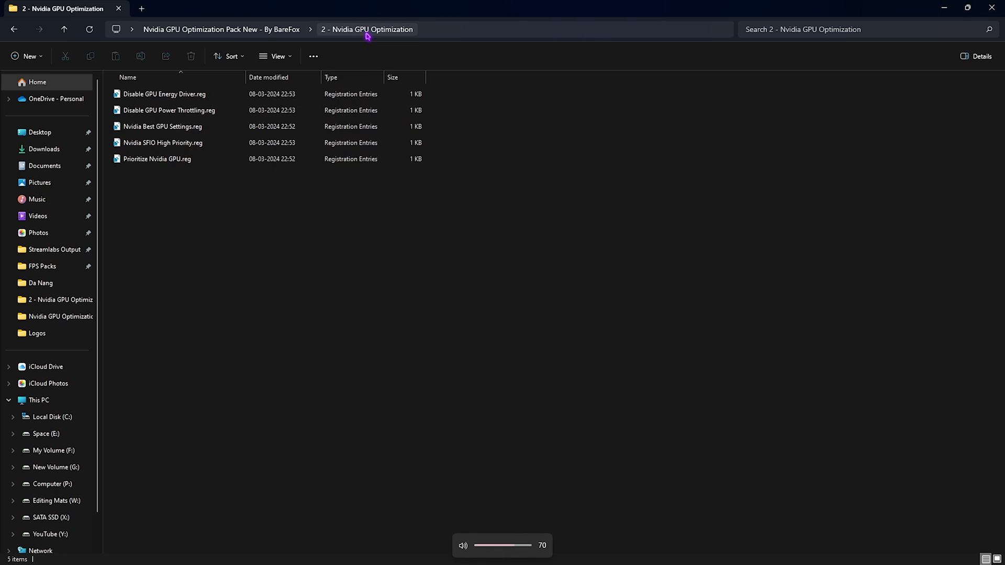
drag(184, 212, 174, 89)
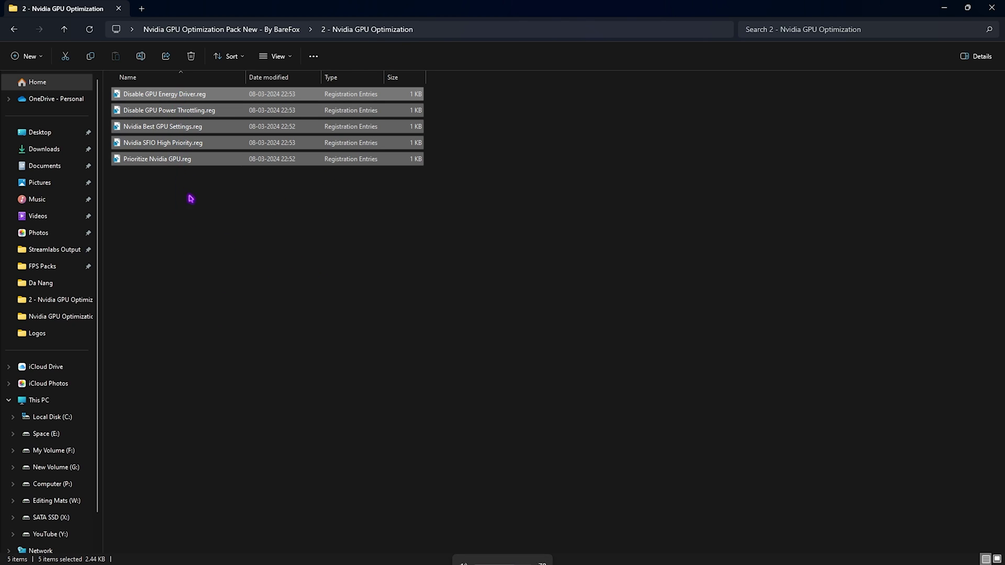
drag(246, 236, 179, 249)
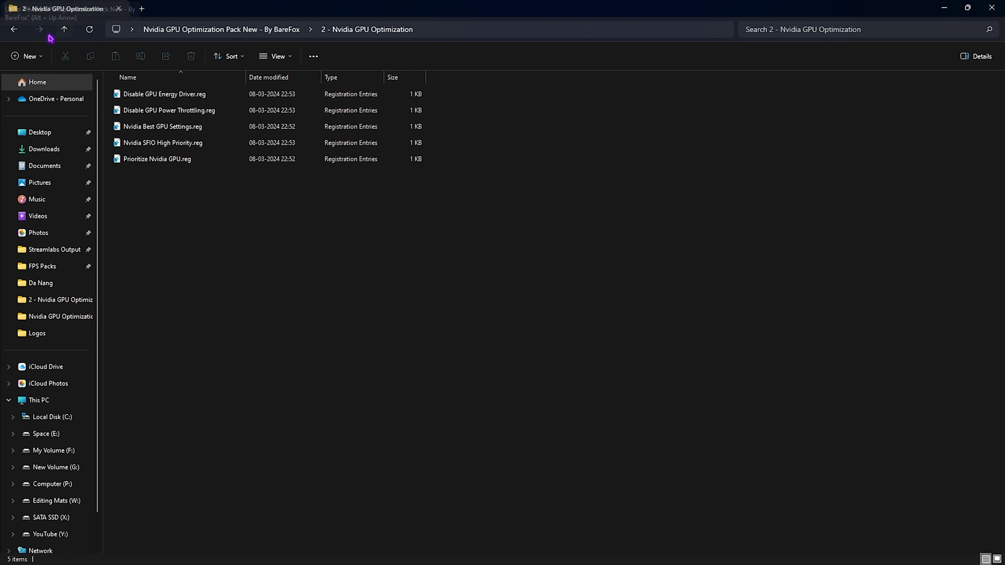
Step: Delete all 294 items in the Local Temp folder, skipping the file in use
click(63, 30)
double_click(148, 128)
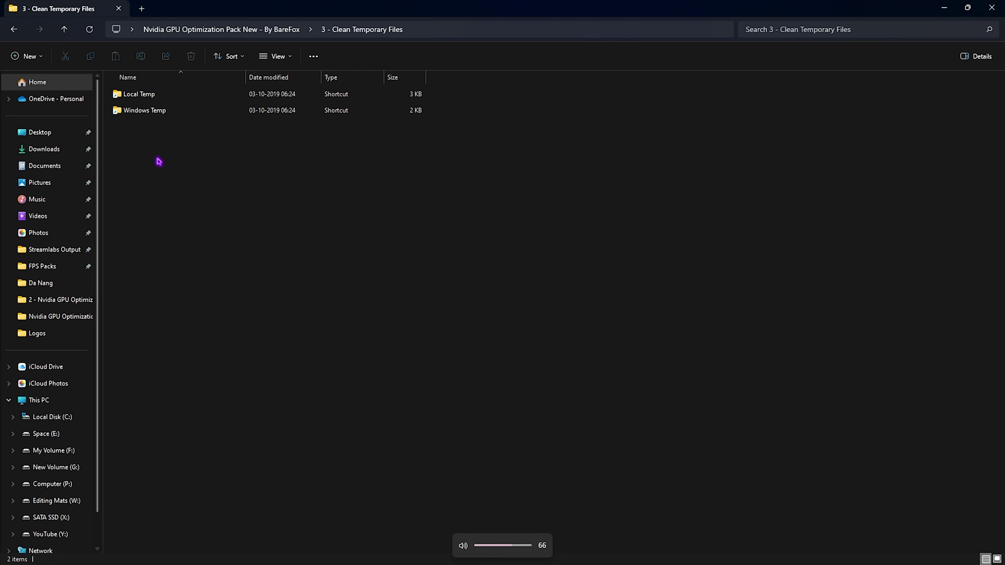
double_click(171, 100)
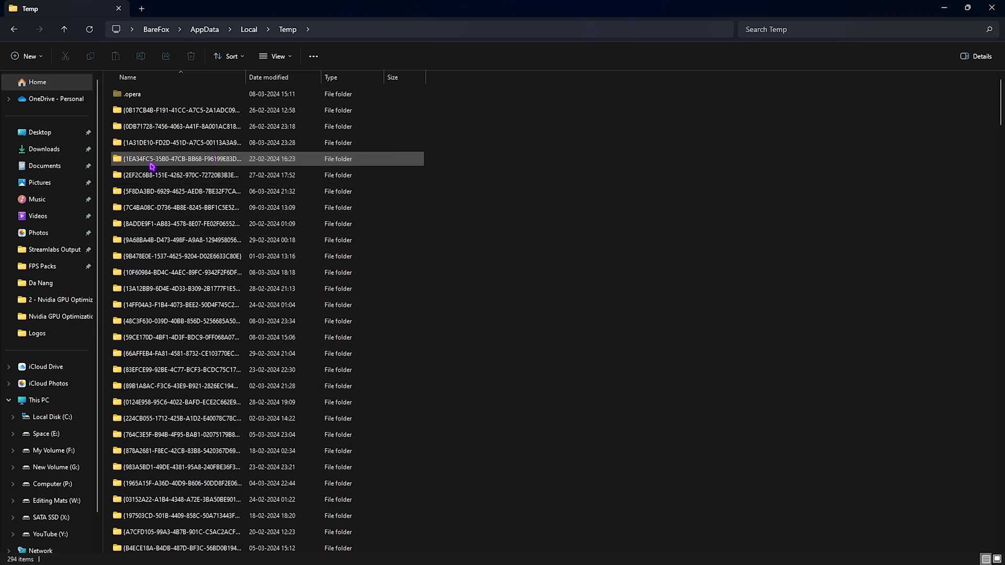
key(ctrl+a)
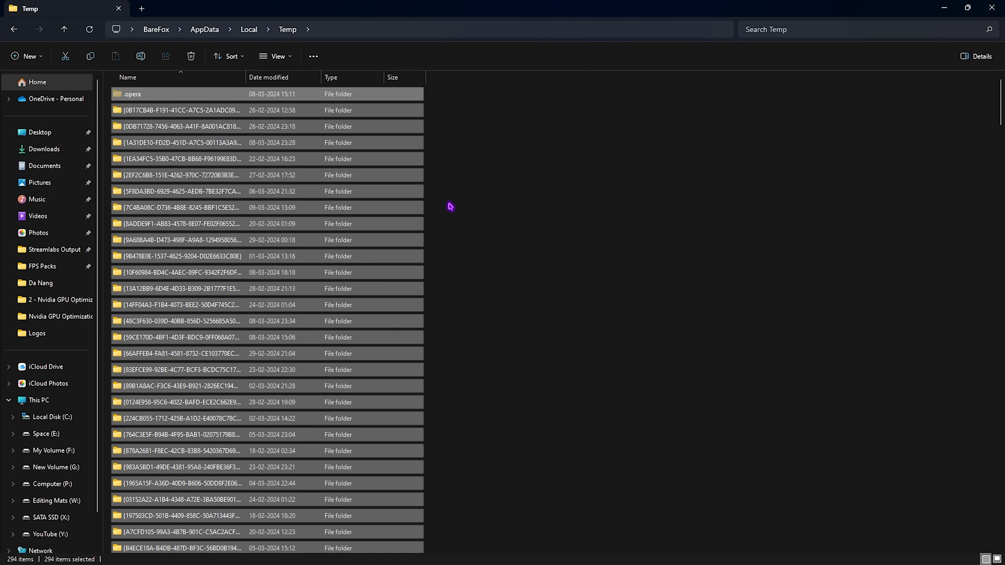
key(Delete)
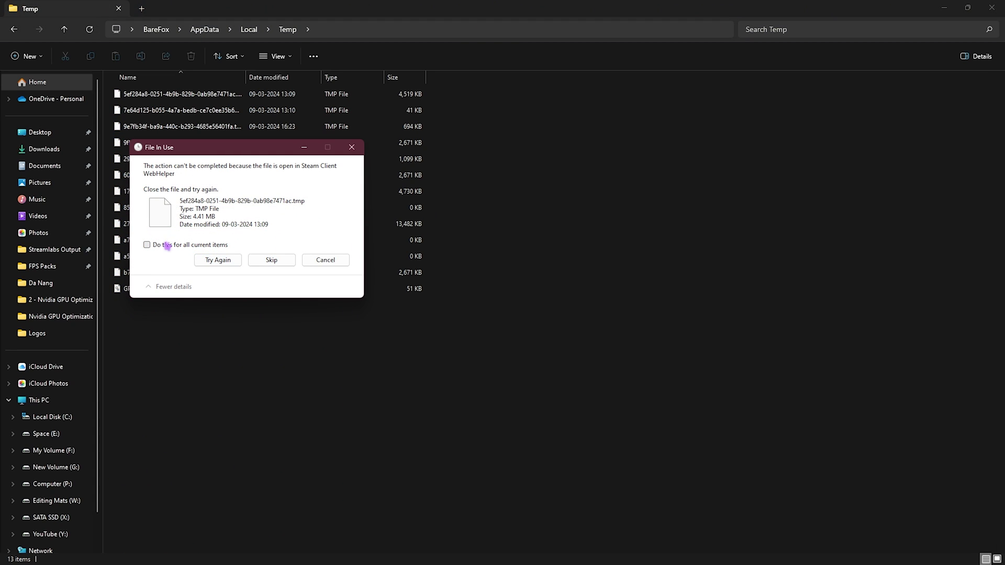
click(271, 260)
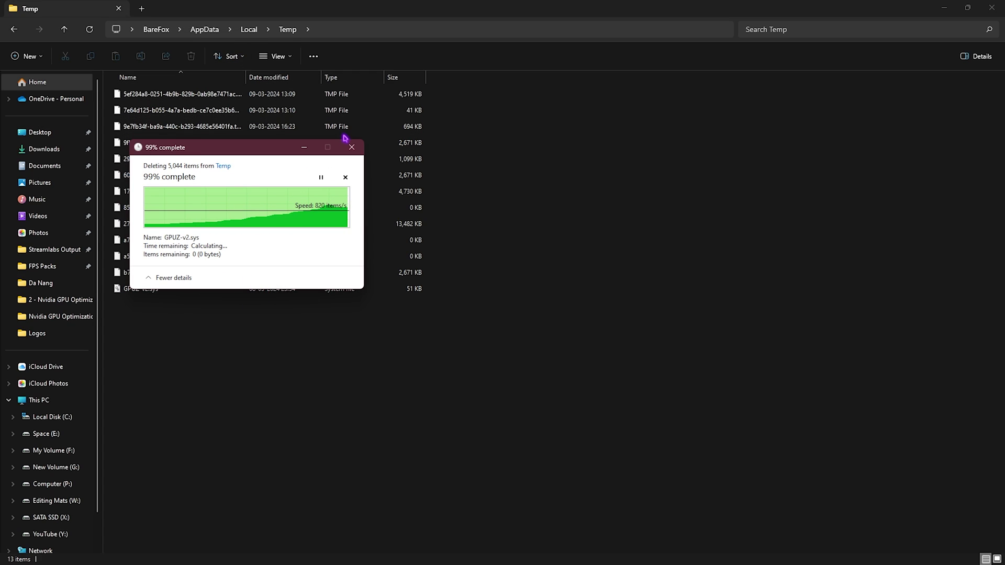
click(991, 8)
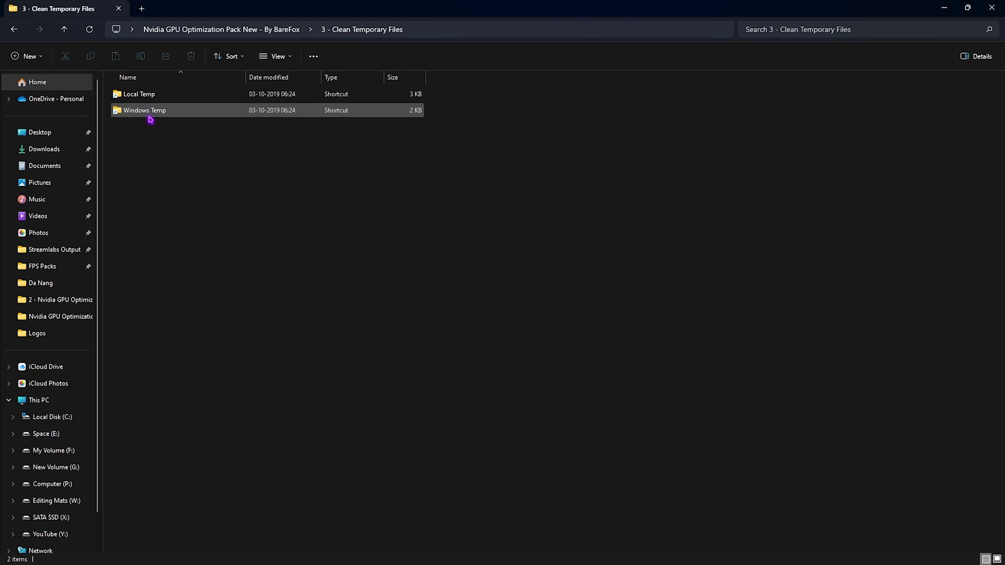
Step: Permanently delete the 115 Windows Temp items, skipping in-use and permission-protected ones
double_click(148, 114)
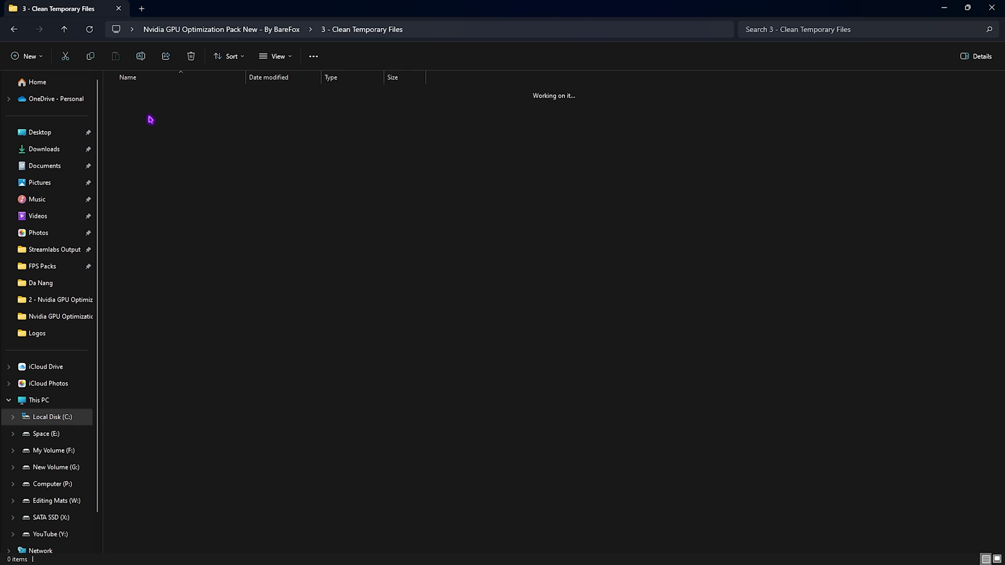
key(ctrl+a)
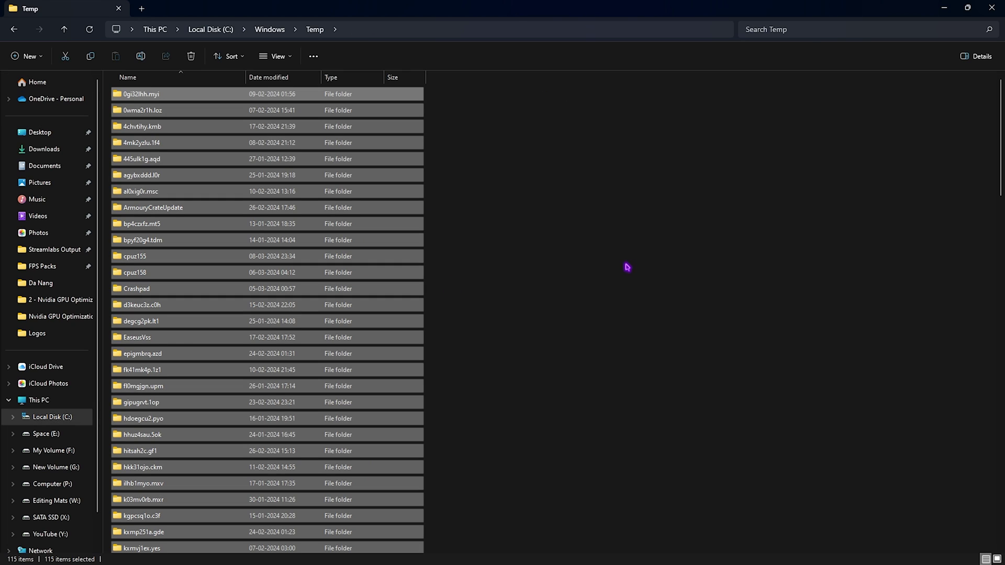
key(shift+Delete)
key(Return)
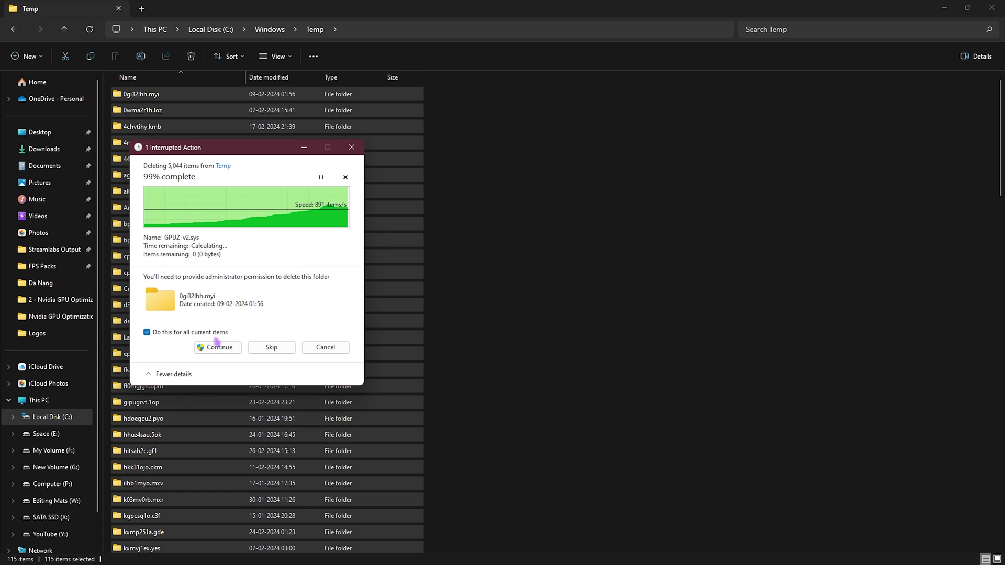
click(217, 345)
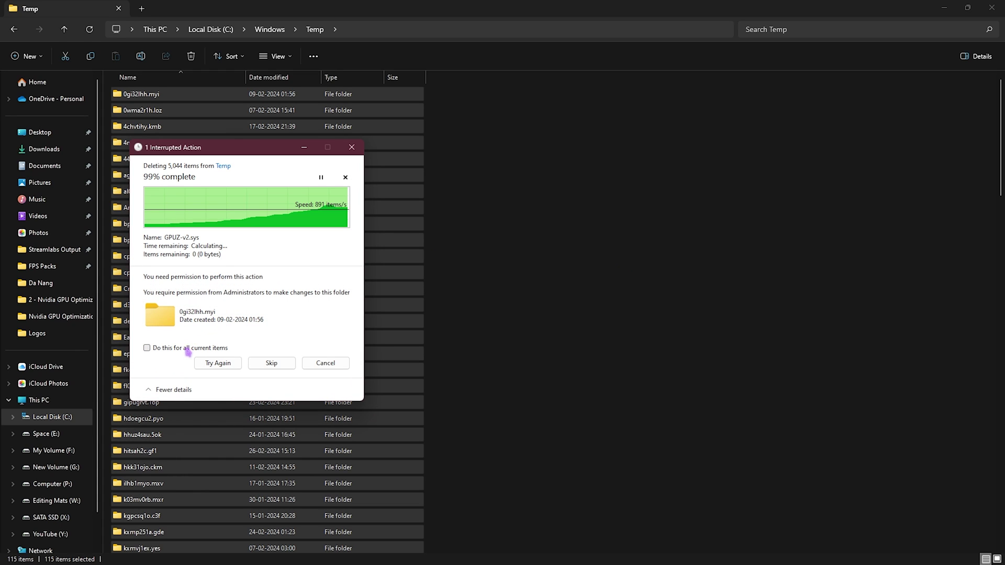
click(270, 363)
click(192, 363)
click(271, 376)
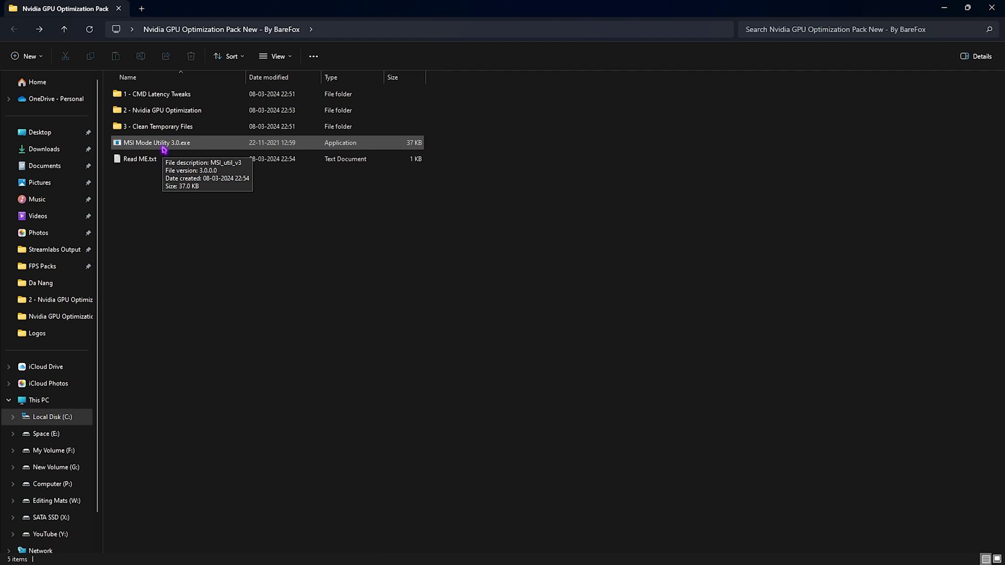
Step: Run MSI Mode Utility 3.0 as administrator and set the RTX 2070 SUPER interrupt priority to High
right_click(162, 147)
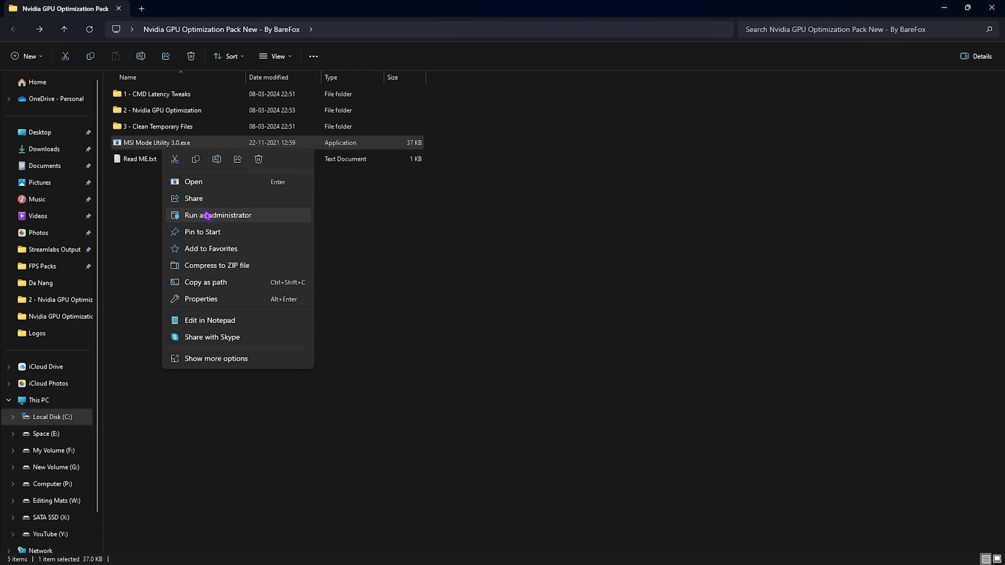
click(207, 215)
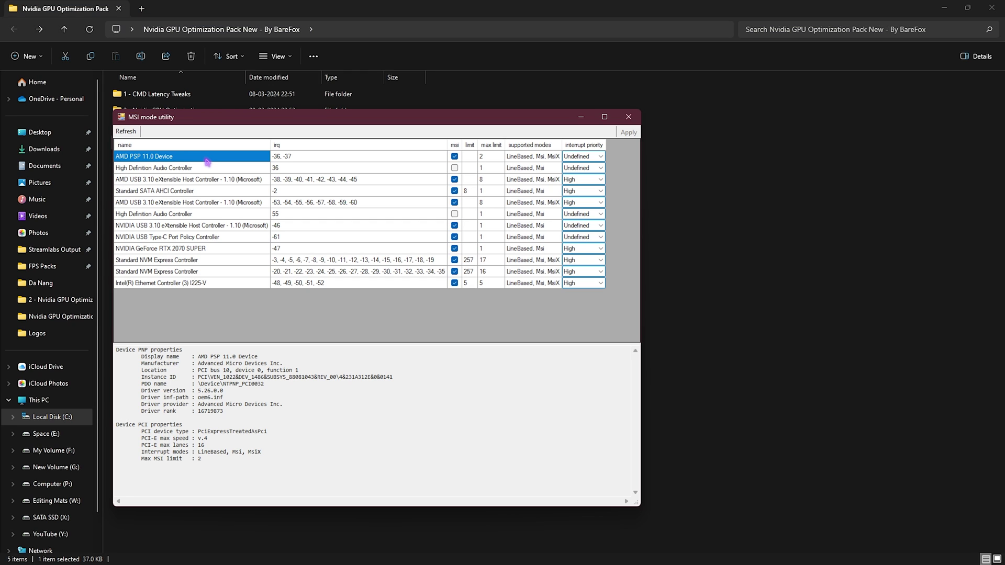
click(186, 249)
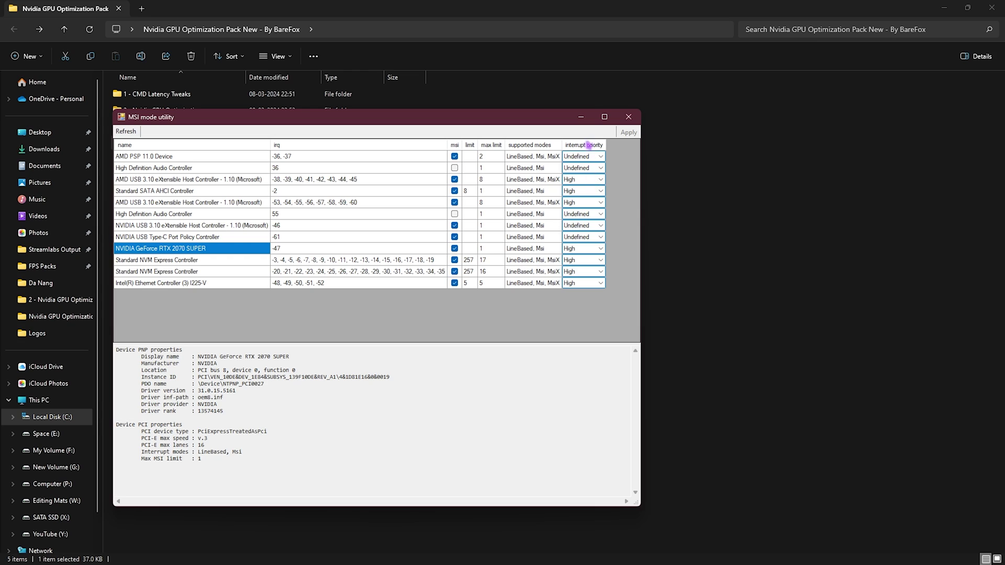
click(582, 253)
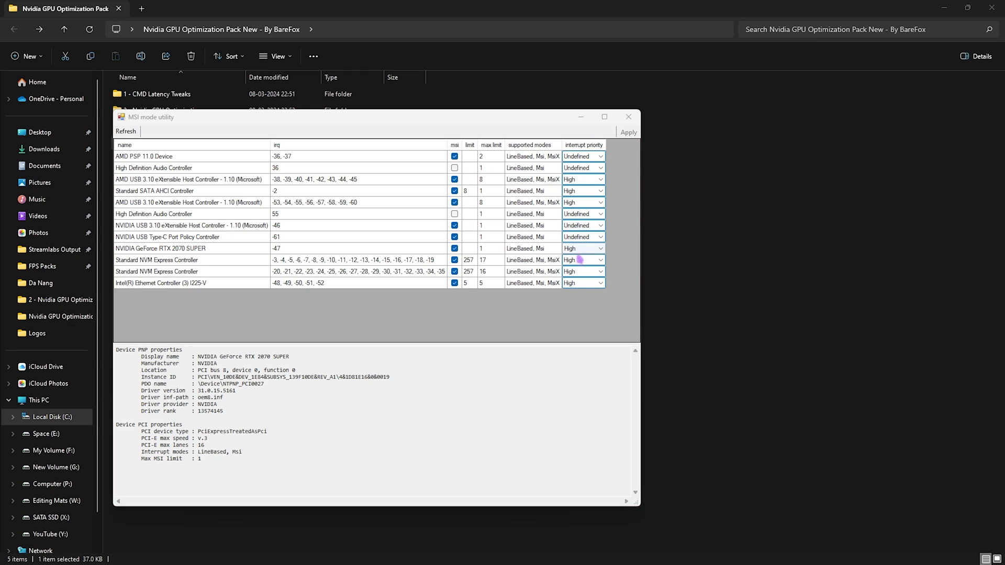
click(579, 258)
click(565, 281)
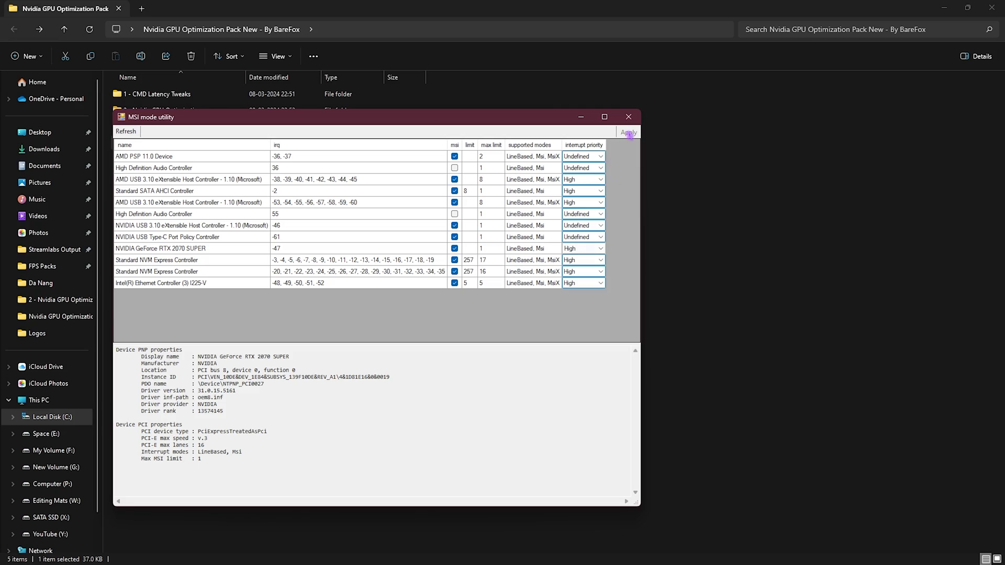
click(629, 118)
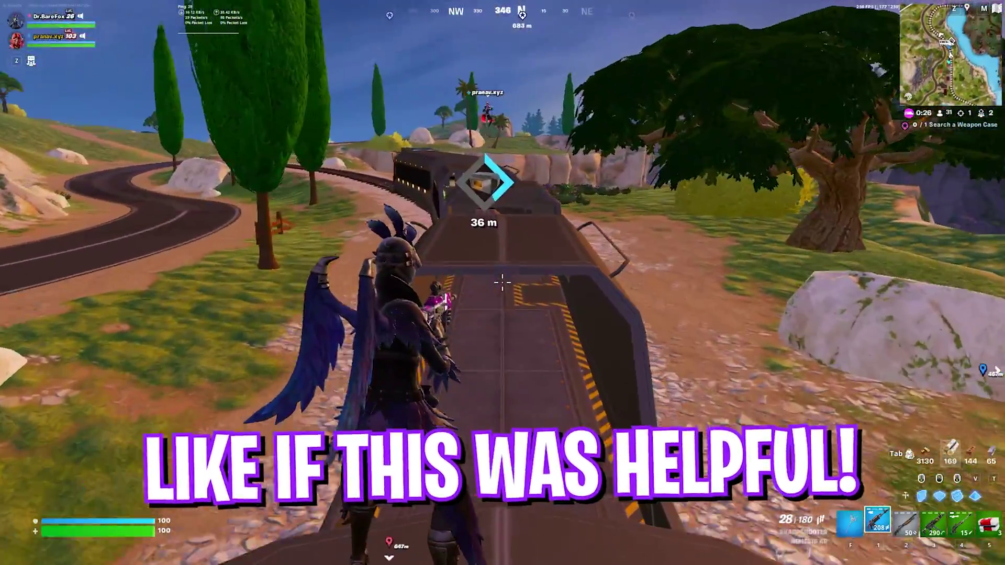
key(m)
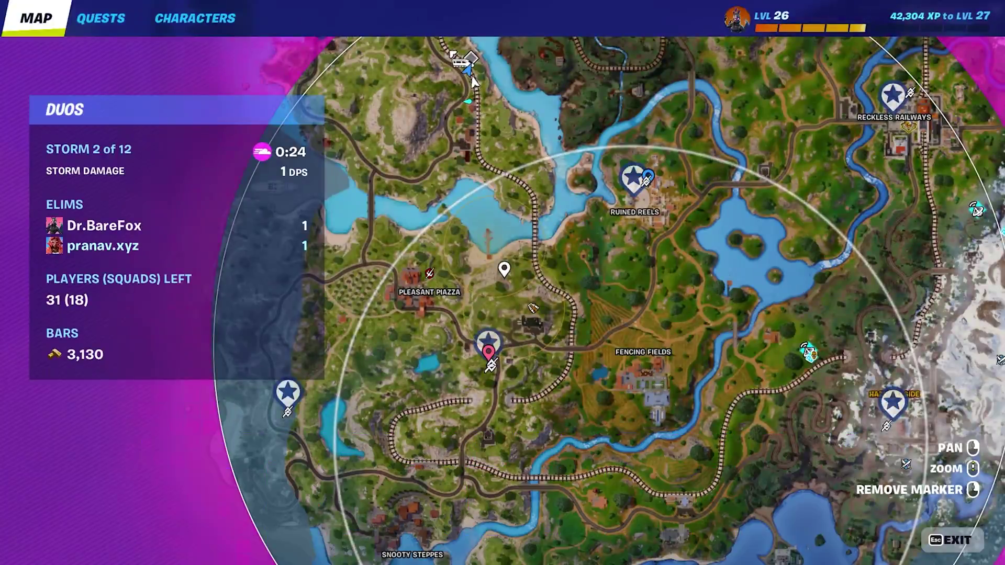
scroll(529, 148, down, 2)
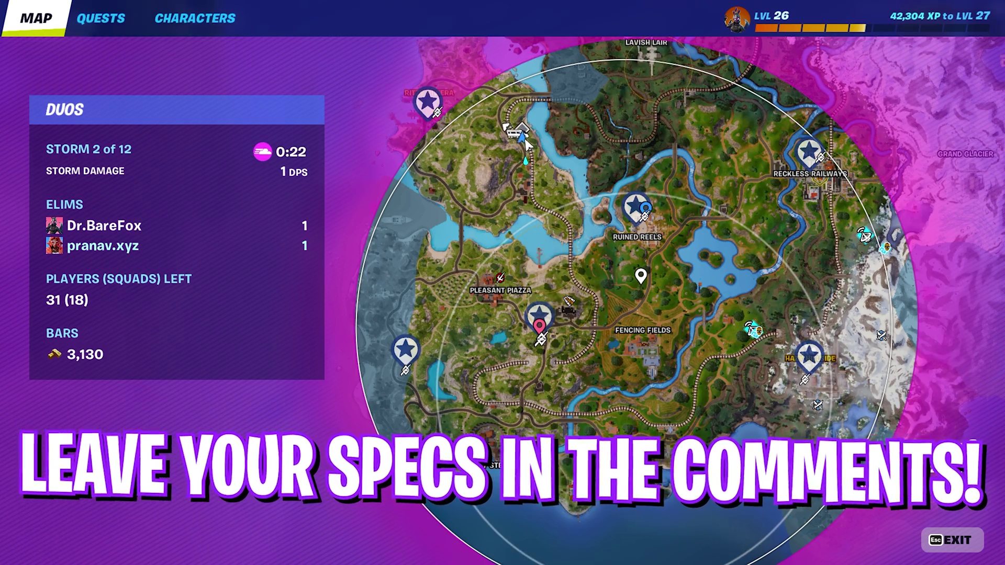
scroll(529, 148, down, 2)
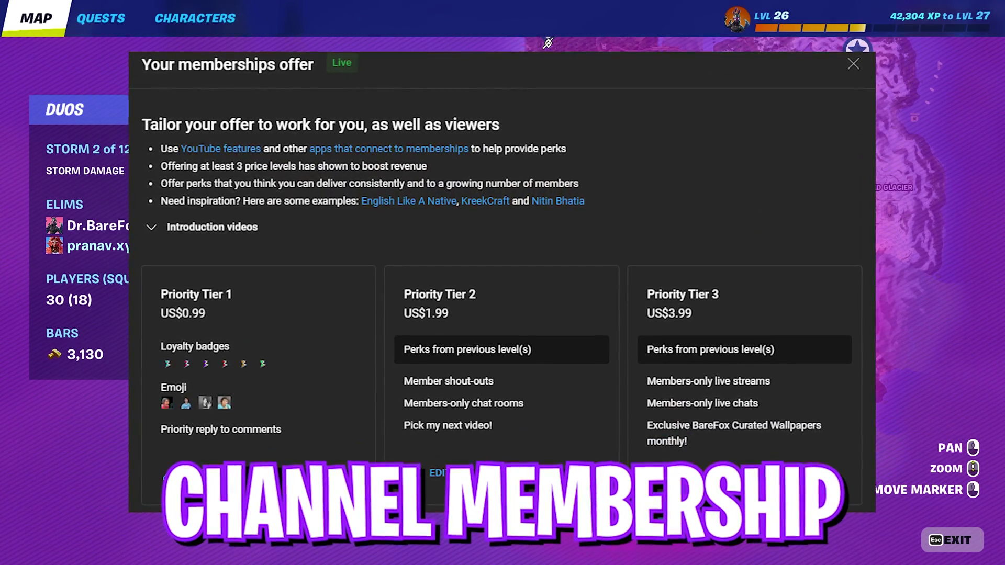
scroll(547, 42, up, 2)
key(Escape)
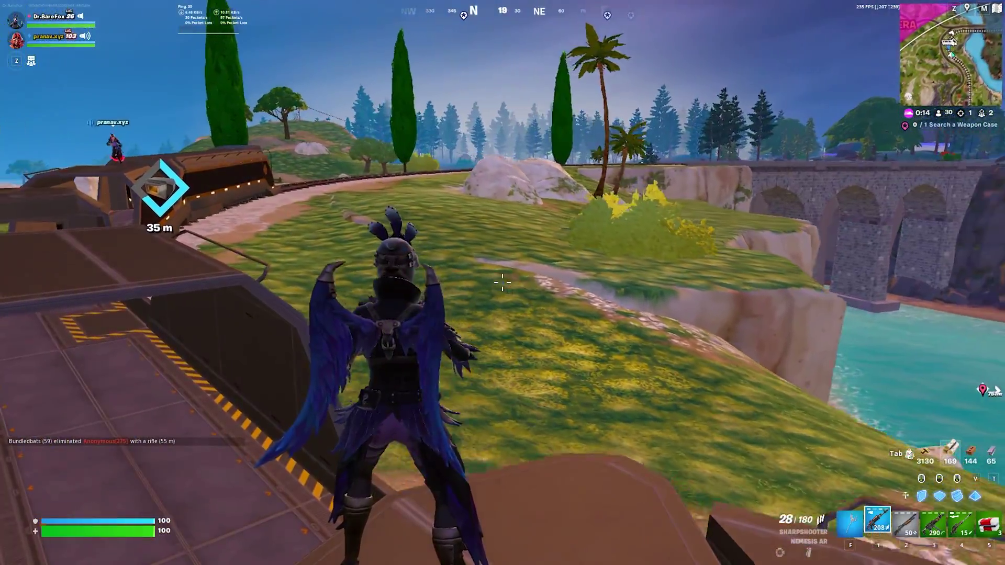